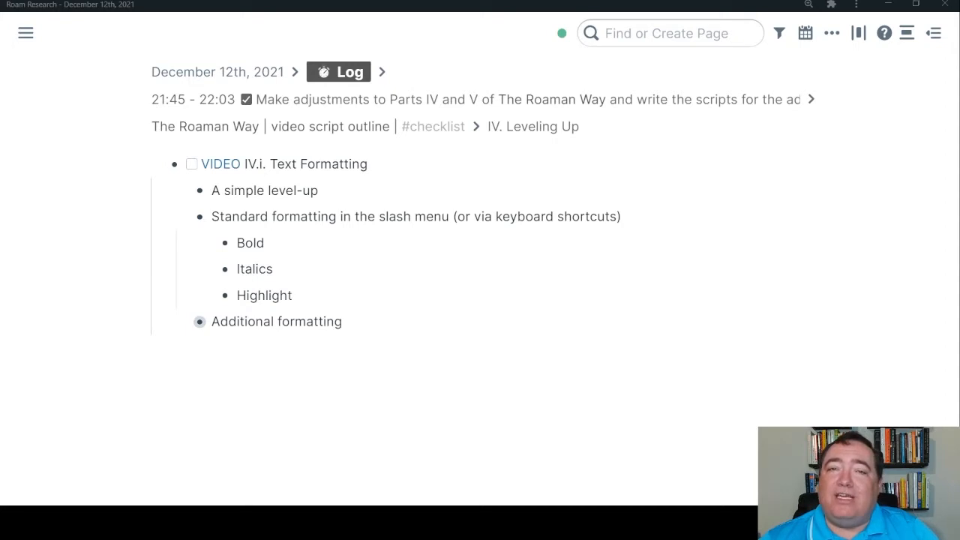
# Step: Add the sample word "Bold" in bold formatting after the plain word in the Bold block, using the slash command
pyautogui.hotkey('alt', 'Tab')
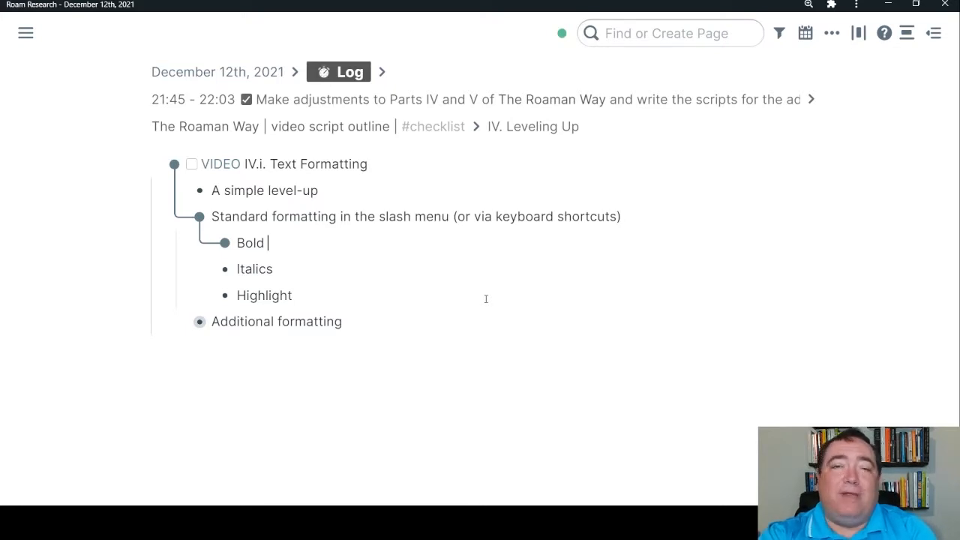
pyautogui.write('/bo')
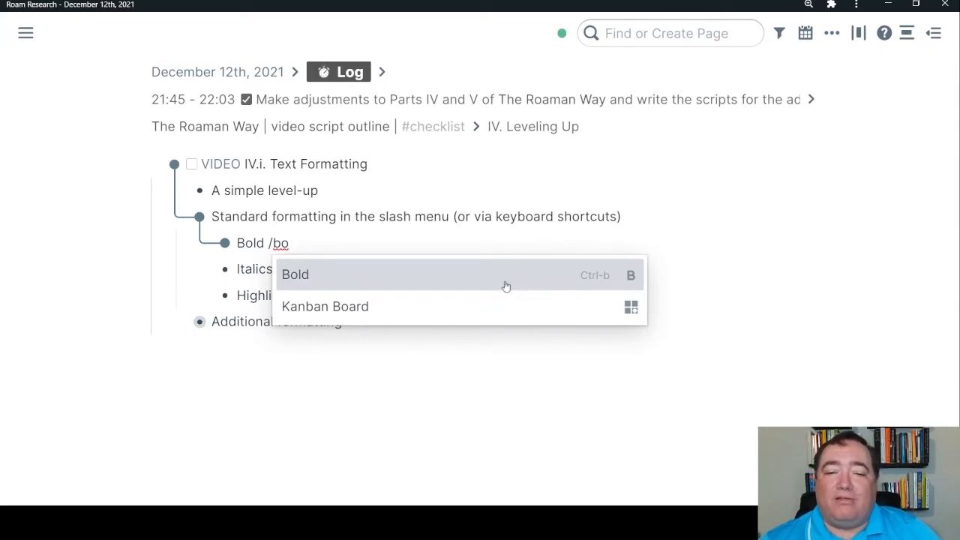
pyautogui.click(568, 285)
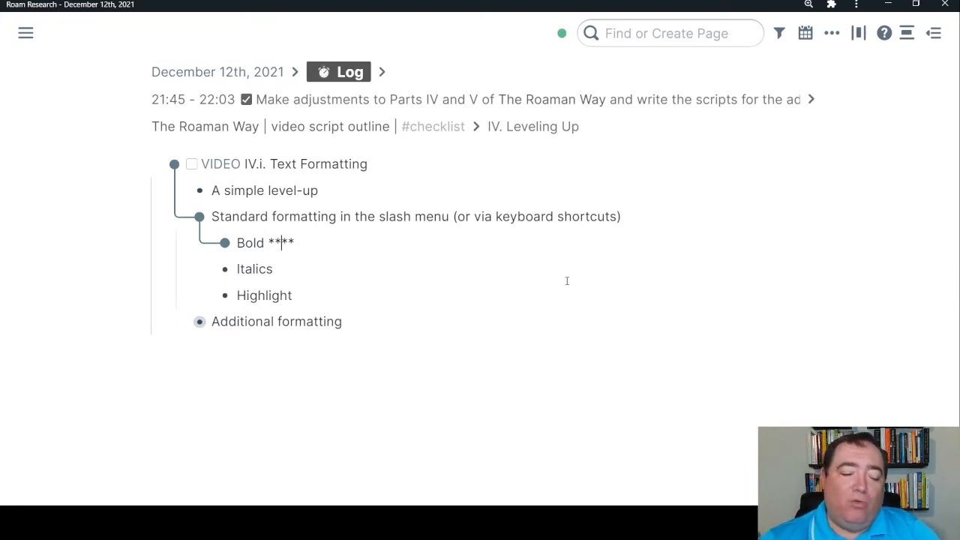
pyautogui.write('bold')
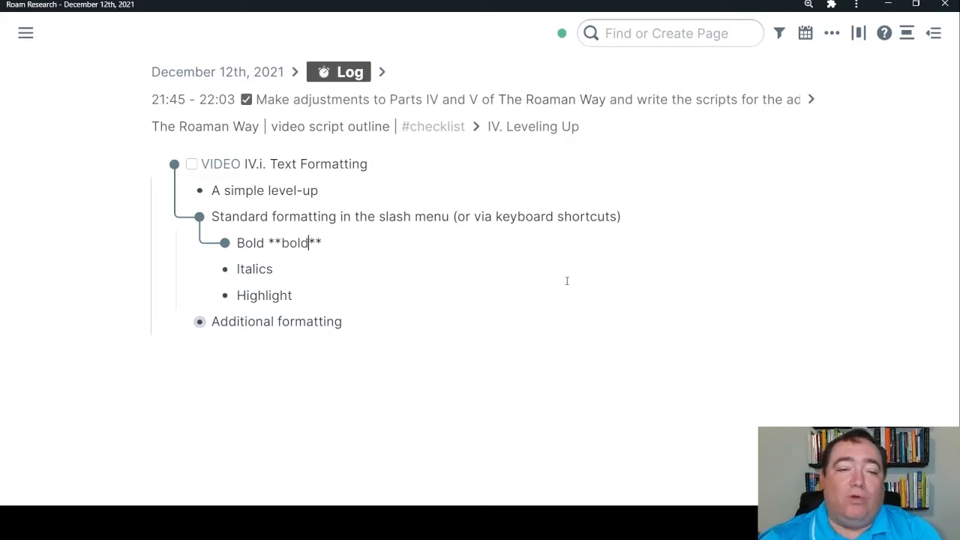
pyautogui.press('Escape')
pyautogui.press('Escape')
pyautogui.click(312, 250)
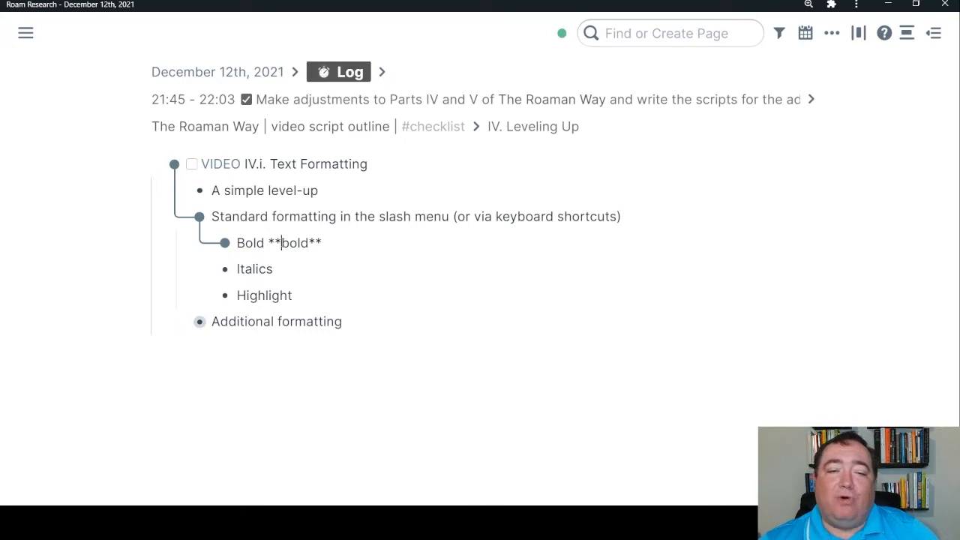
pyautogui.moveTo(281, 242); pyautogui.dragTo(290, 243)
pyautogui.write('B')
# Step: Add the sample word "Italics" in italic formatting to the end of the Italics block, using the slash command
pyautogui.click(348, 263)
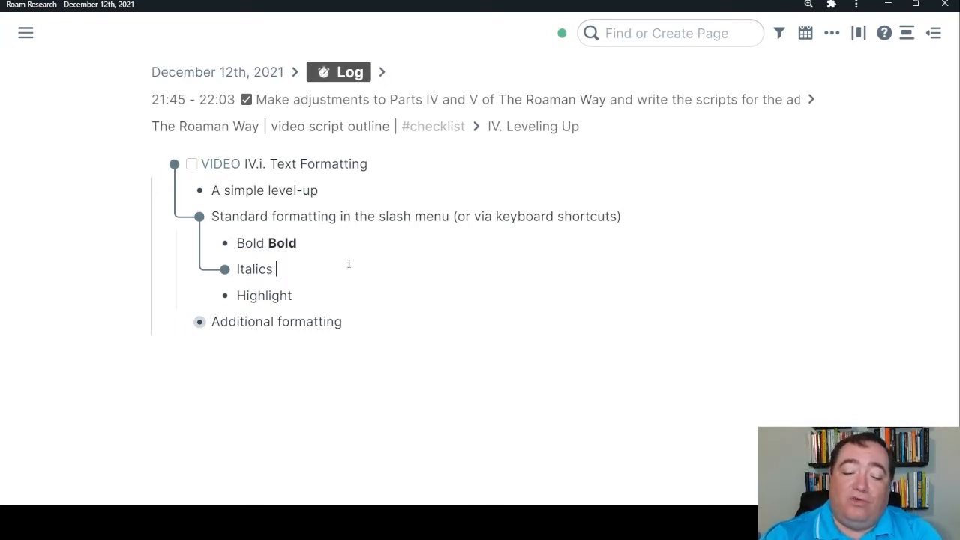
pyautogui.write('/i')
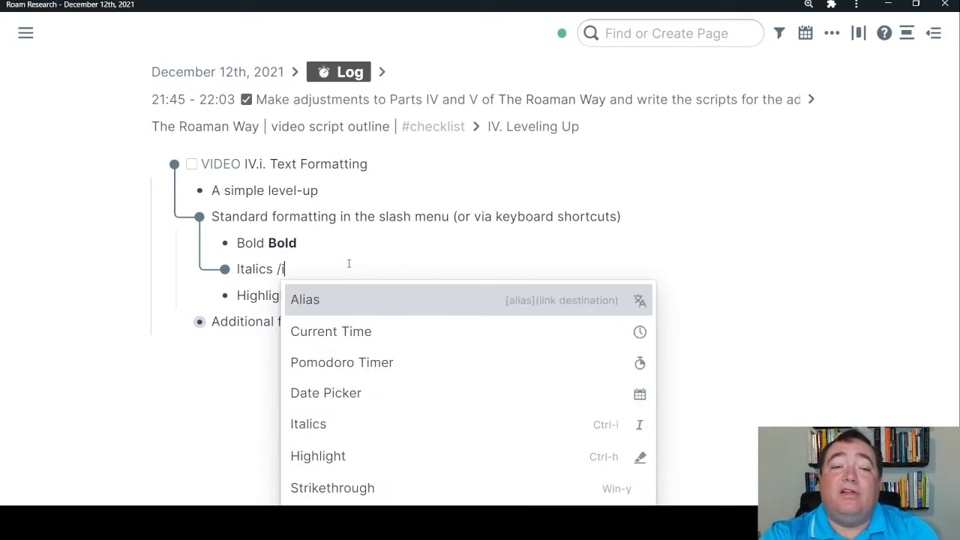
pyautogui.write('t')
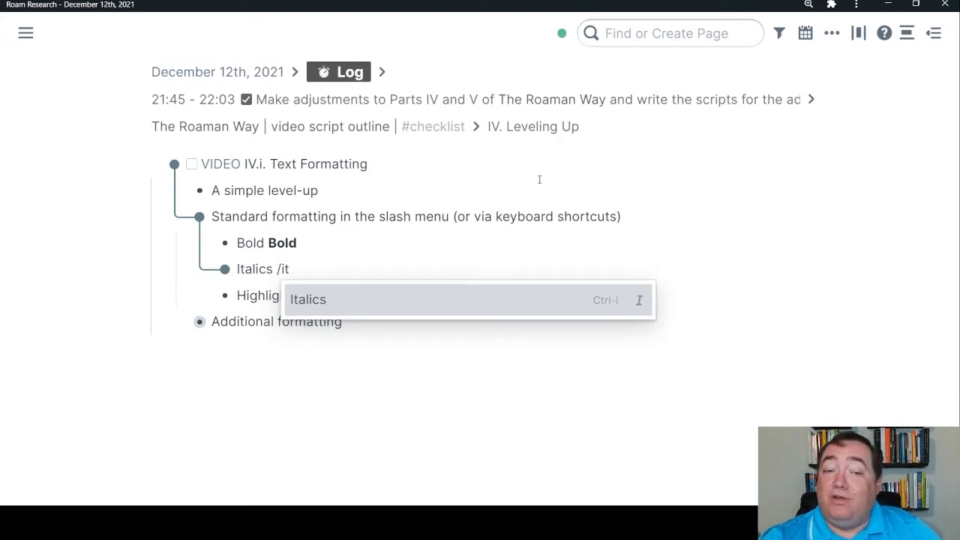
pyautogui.press('Return')
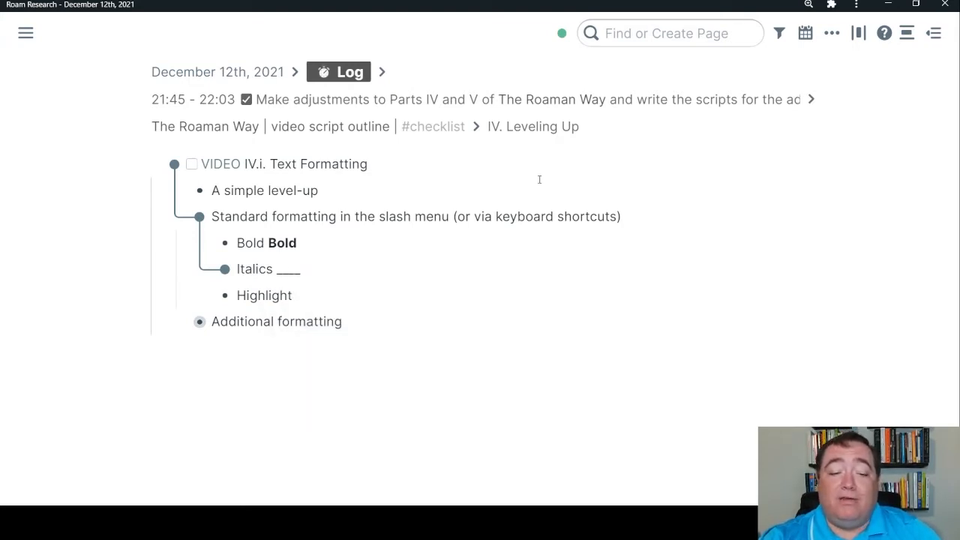
pyautogui.write('Italic')
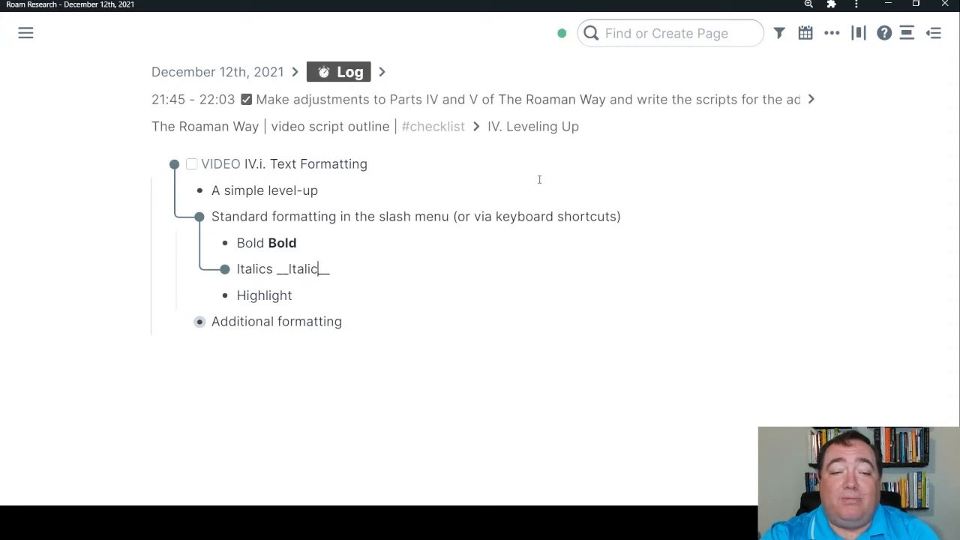
pyautogui.write('s')
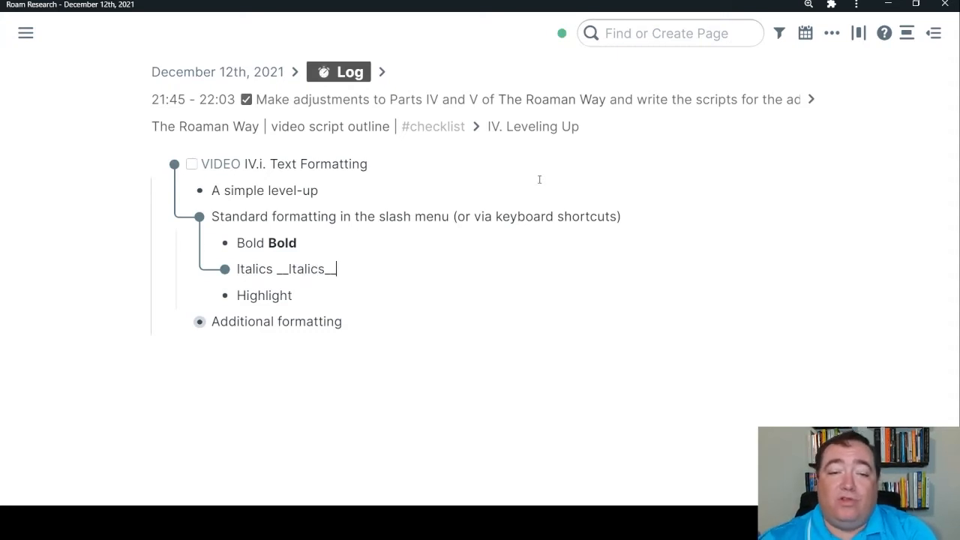
pyautogui.press('Escape')
pyautogui.press('Escape')
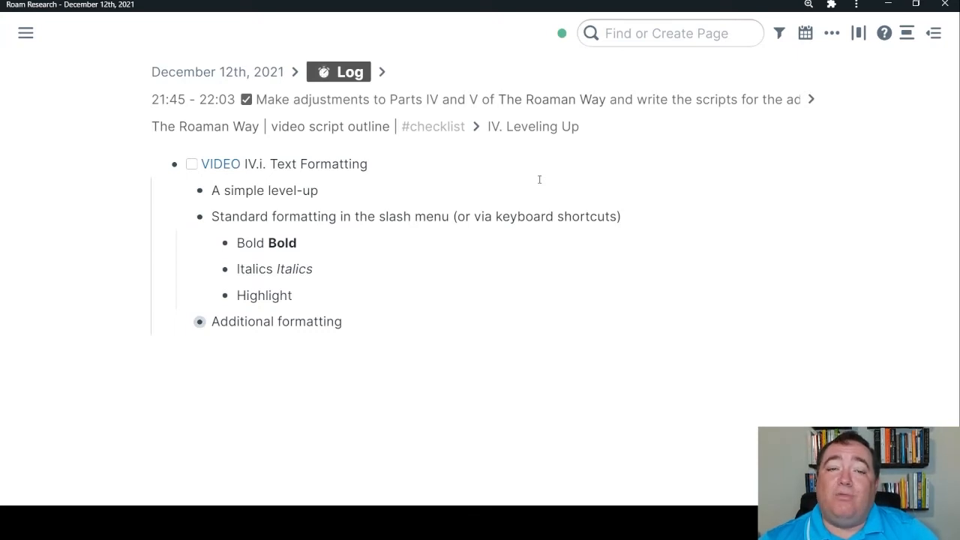
# Step: Add the sample word "Highlight" with highlight formatting to the end of the Highlight block, using the slash command
pyautogui.click(348, 296)
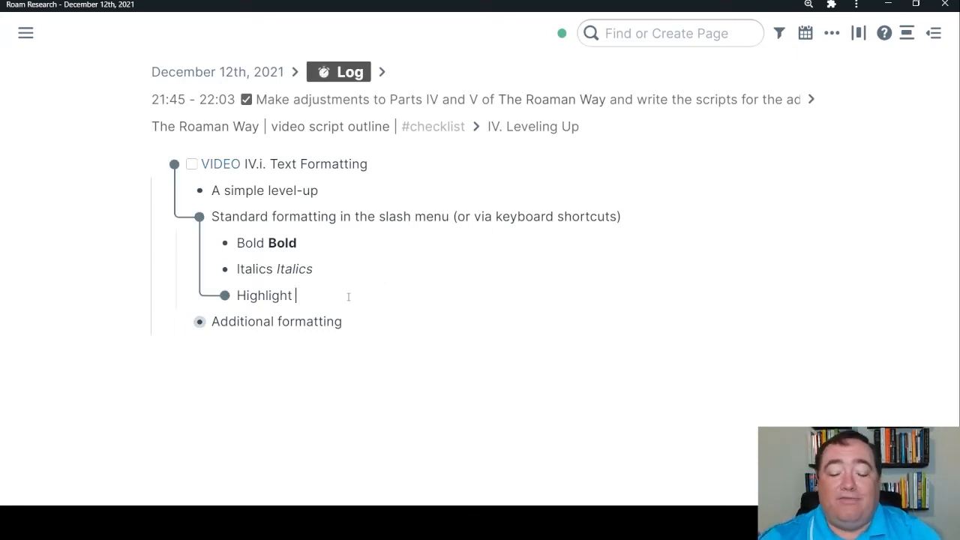
pyautogui.write('/hi')
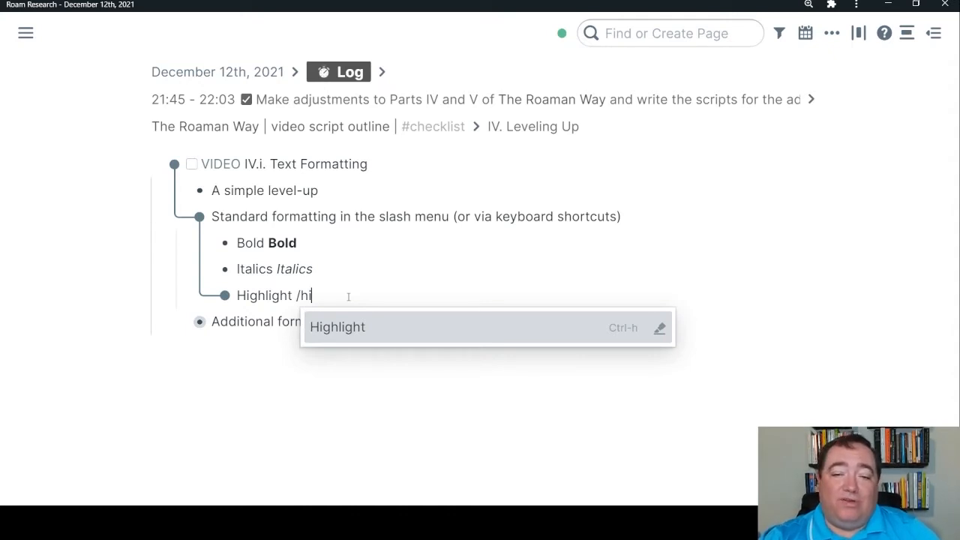
pyautogui.press('Return')
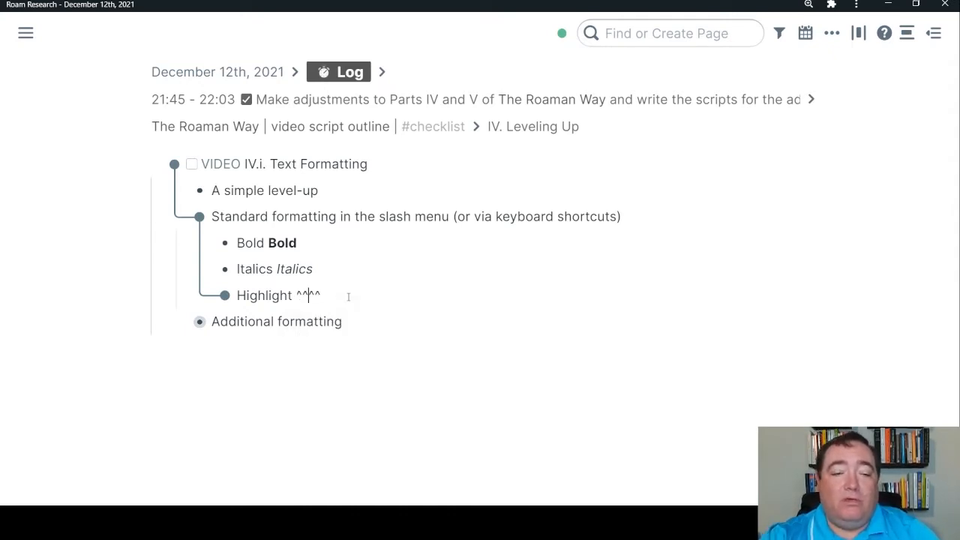
pyautogui.write('Highlight')
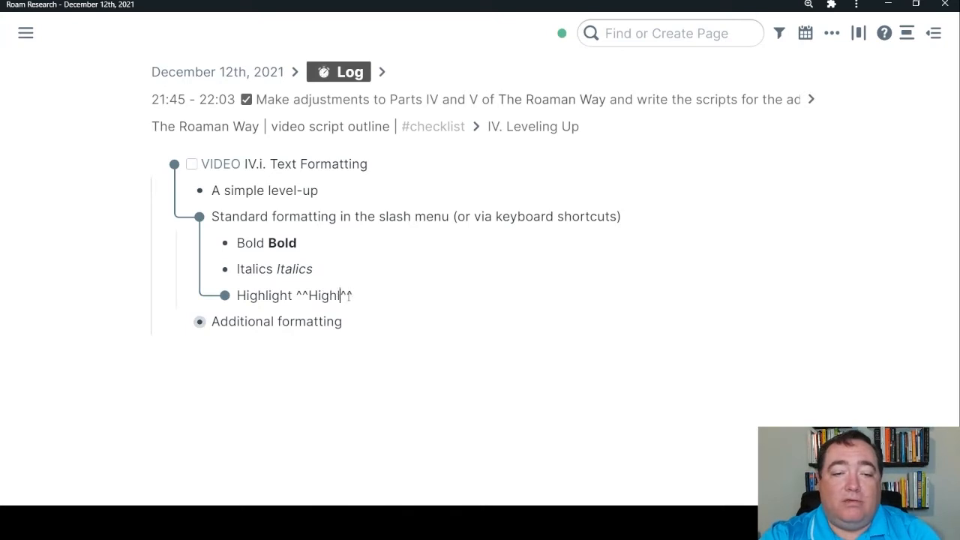
pyautogui.press('Escape')
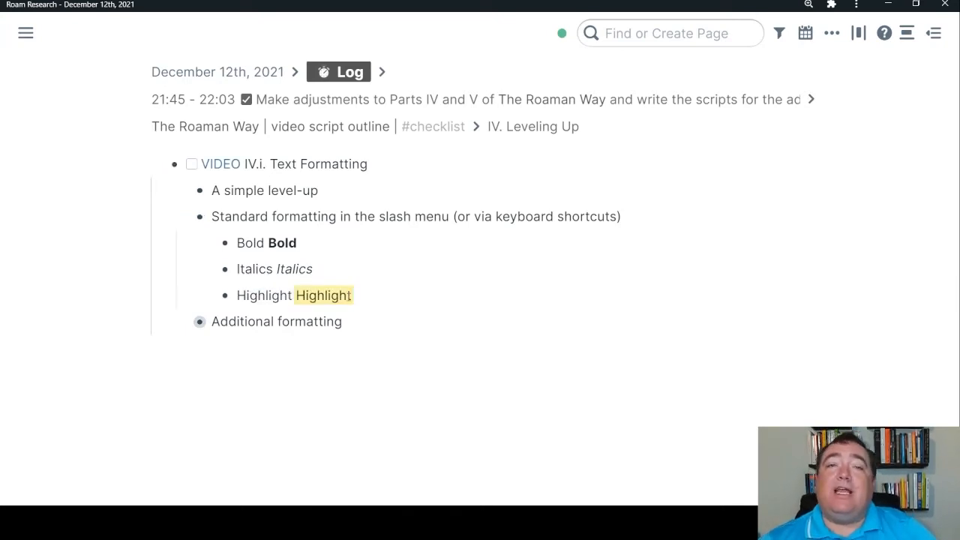
pyautogui.click(433, 298)
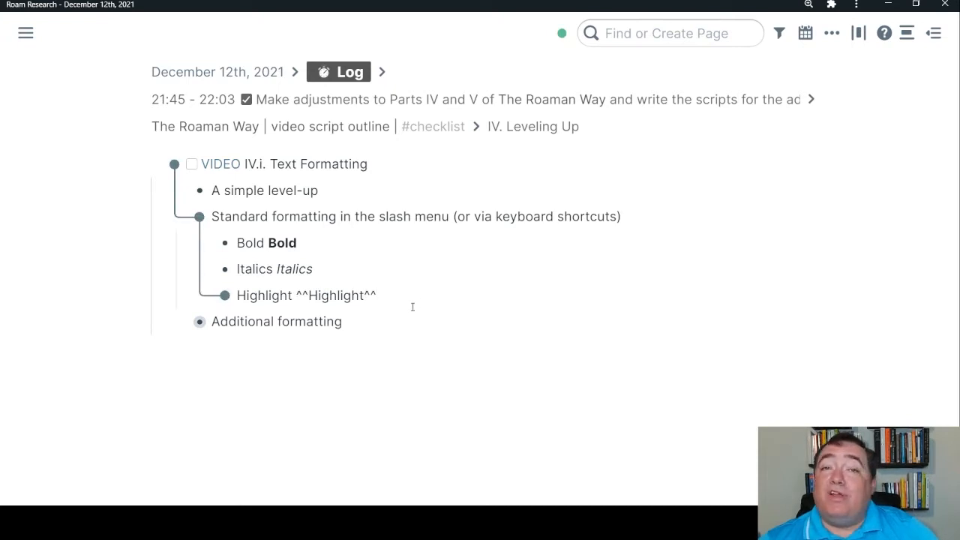
pyautogui.click(325, 366)
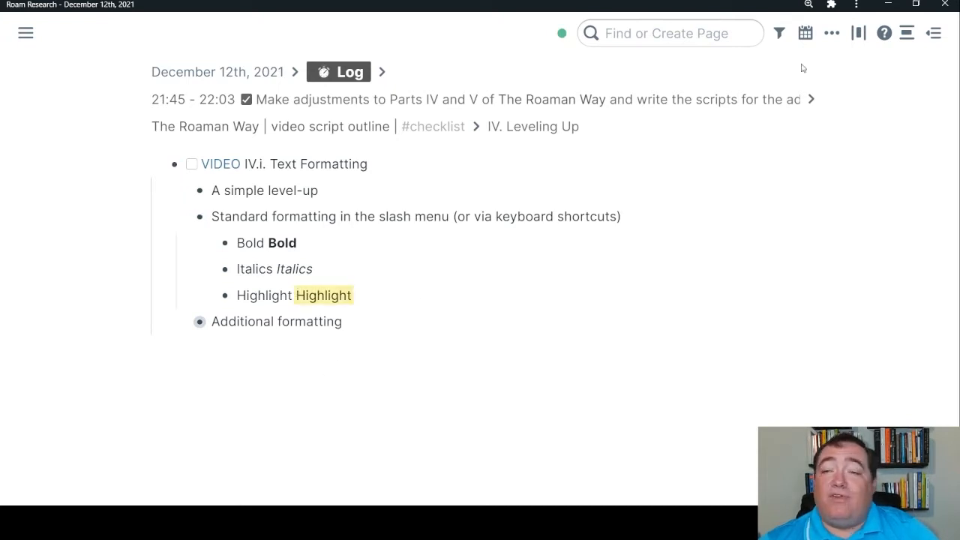
# Step: Examine the formatting markup and keyboard shortcuts for bold, italics and highlight in Roam Help, and close the help
pyautogui.click(887, 39)
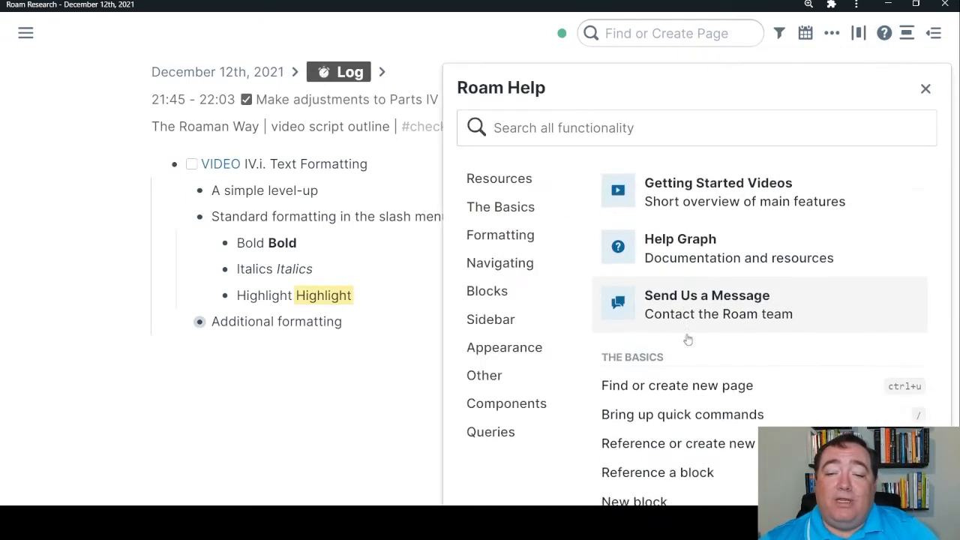
pyautogui.scroll(-5, 685, 338)
pyautogui.scroll(-4, 660, 296)
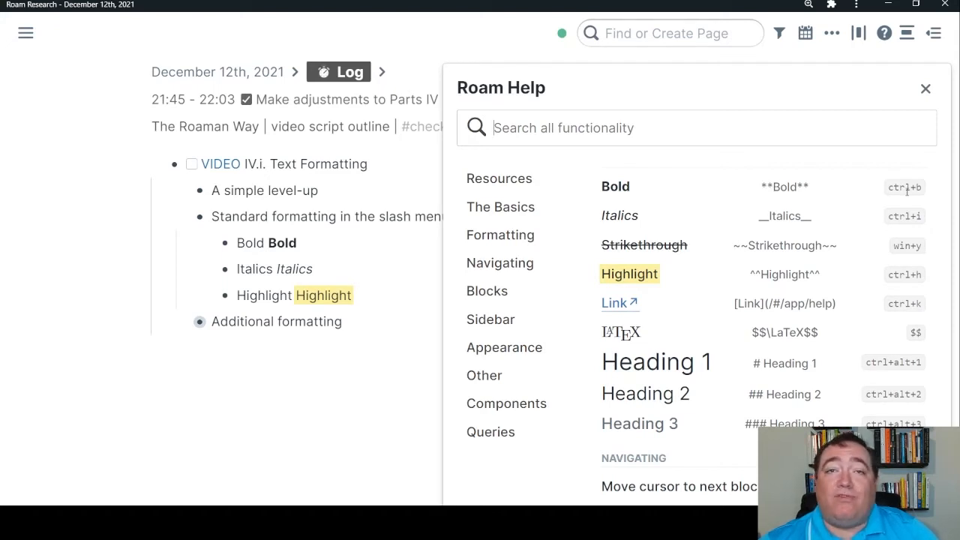
pyautogui.click(925, 89)
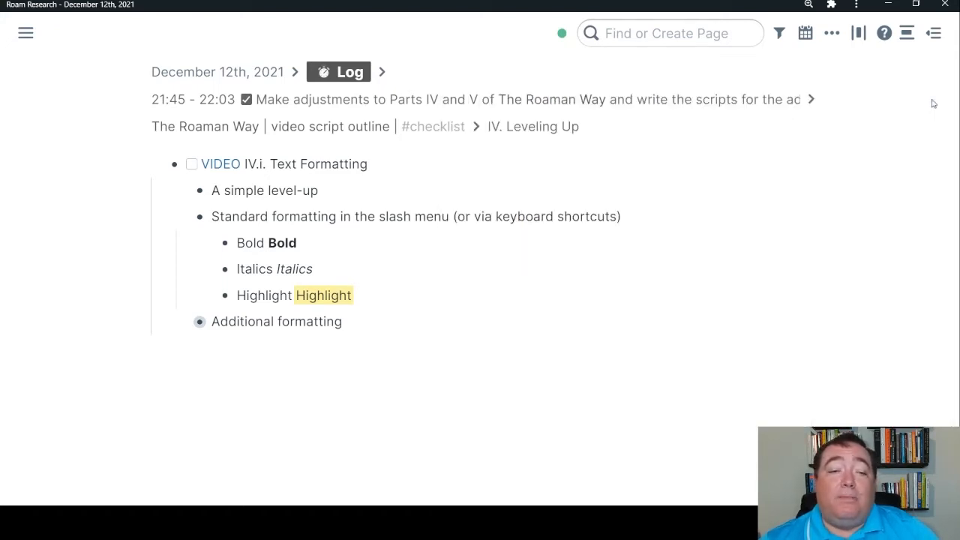
pyautogui.click(408, 285)
pyautogui.write('/')
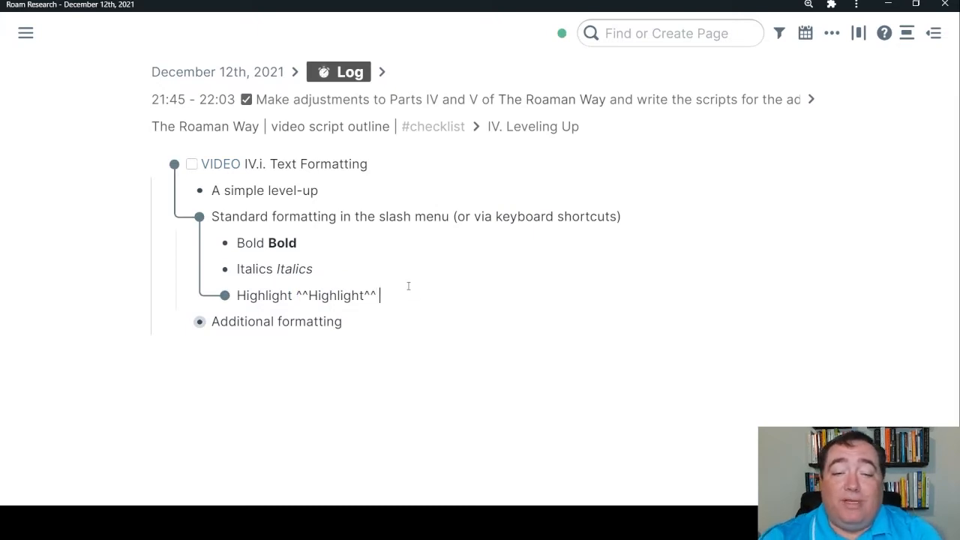
pyautogui.write('bo')
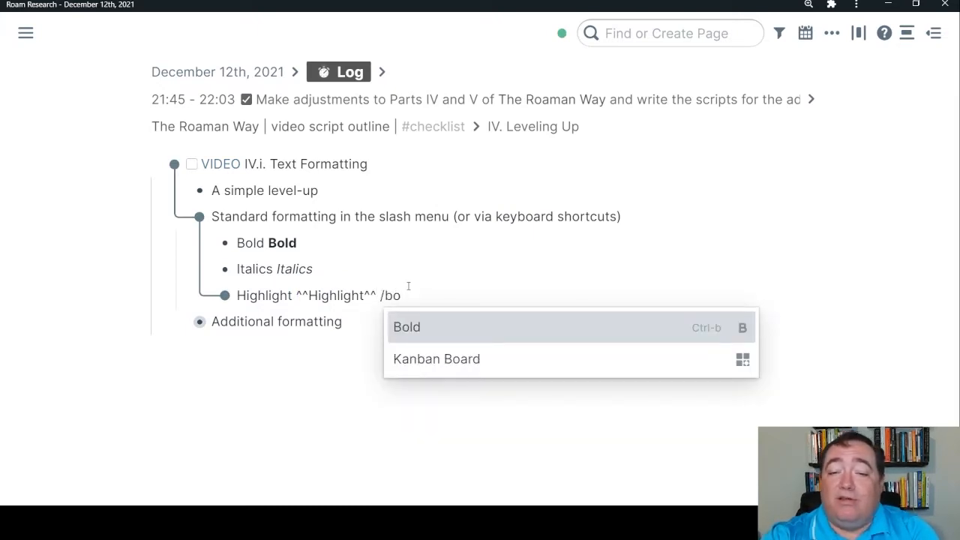
pyautogui.press('BackSpace')
pyautogui.press('BackSpace')
pyautogui.press('BackSpace')
pyautogui.press('BackSpace')
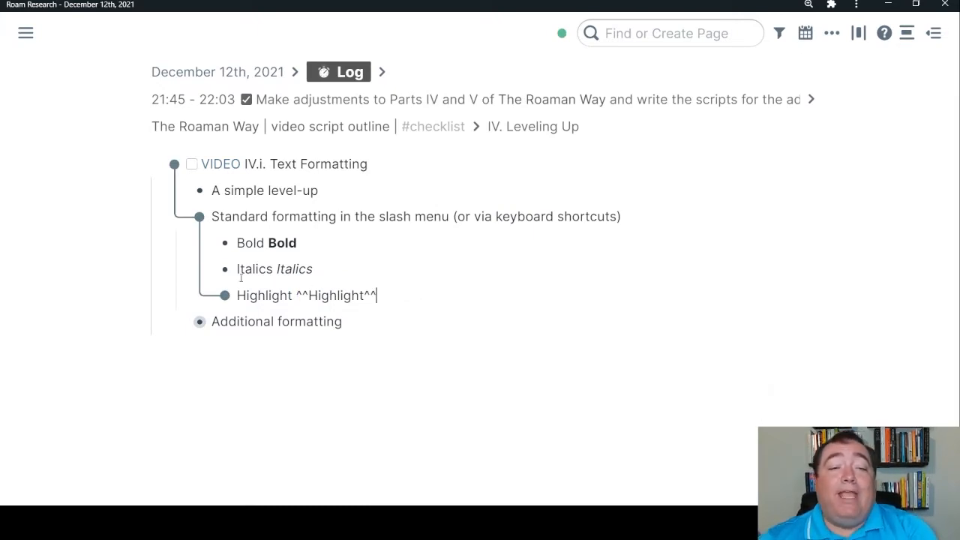
pyautogui.click(267, 435)
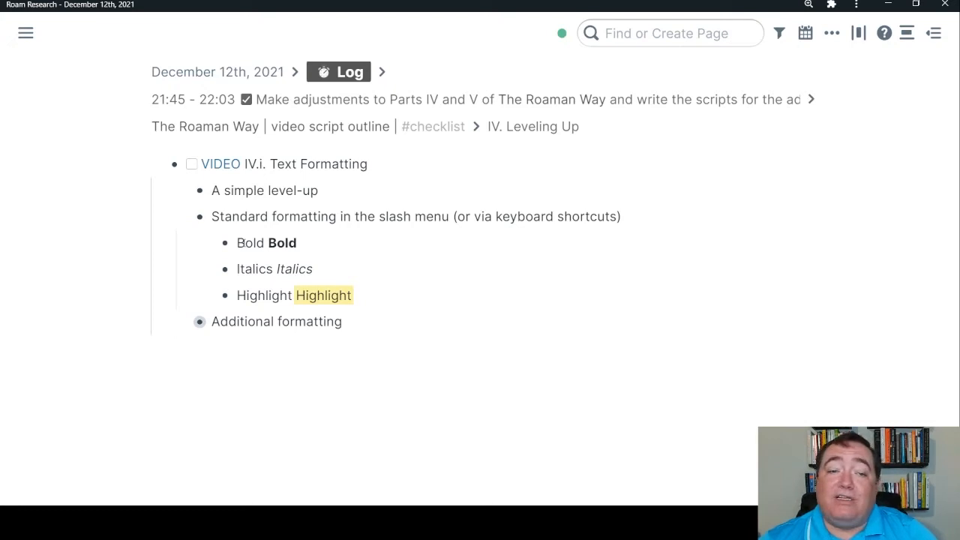
# Step: Try to use the slash command on the selected plain word "Bold" in the Bold block, and undo the changes
pyautogui.doubleClick(241, 243)
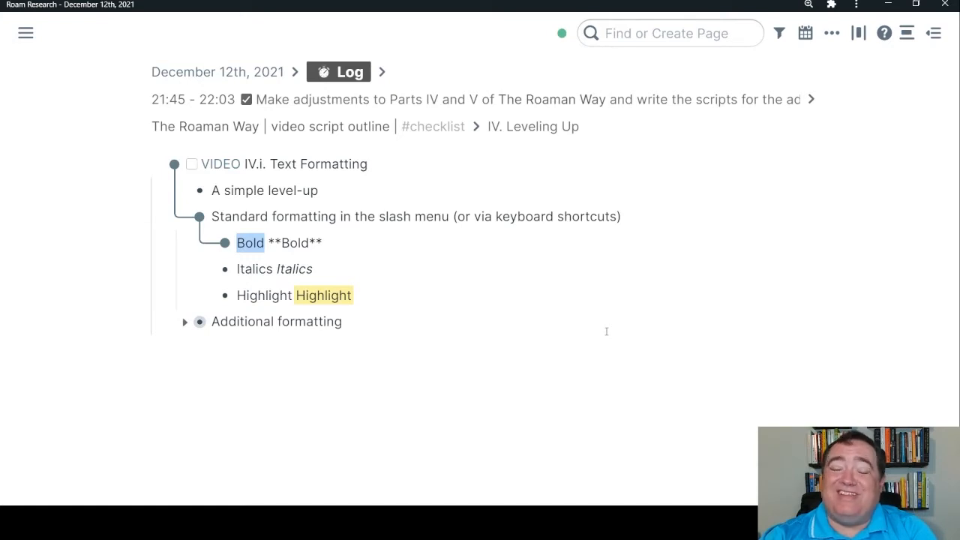
pyautogui.write('/')
pyautogui.hotkey('ctrl', 'z')
pyautogui.hotkey('ctrl', 'z')
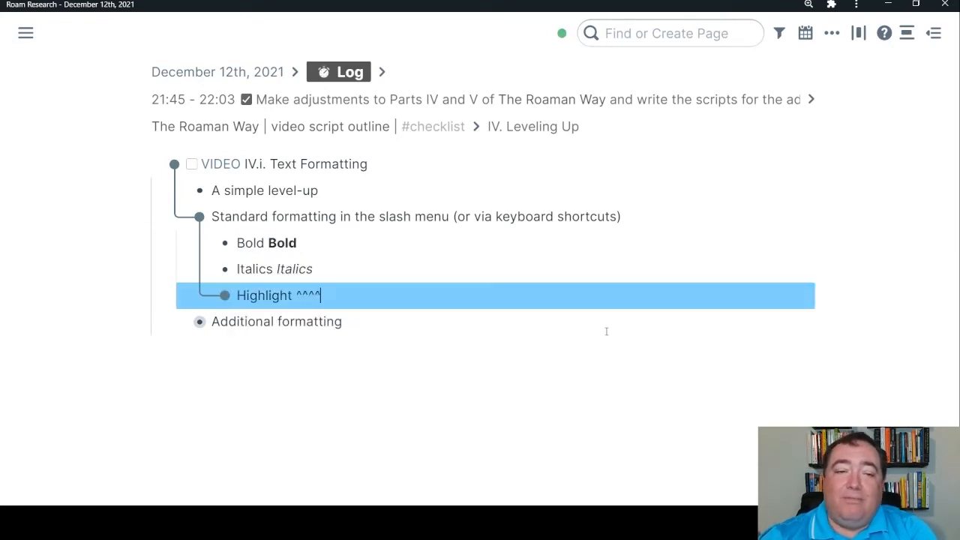
pyautogui.hotkey('ctrl', 'z')
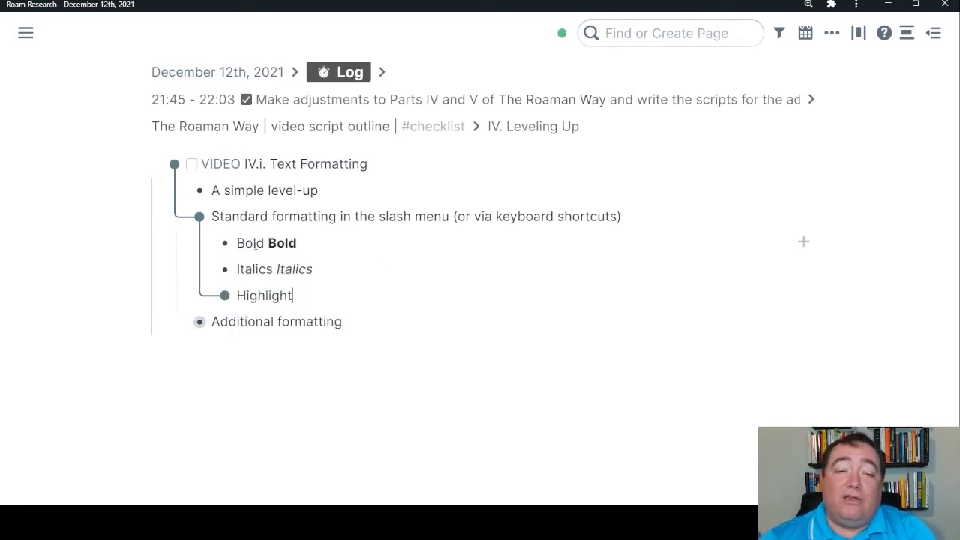
pyautogui.hotkey('ctrl', 'z')
# Step: Apply bold formatting to the plain word "Bold" at the start of the Bold block, and undo it
pyautogui.doubleClick(252, 243)
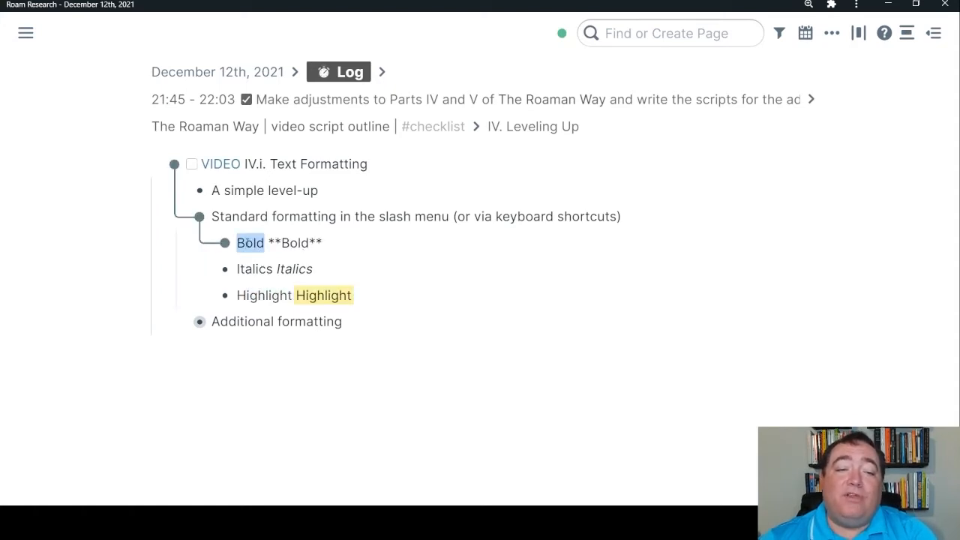
pyautogui.hotkey('ctrl', 'b')
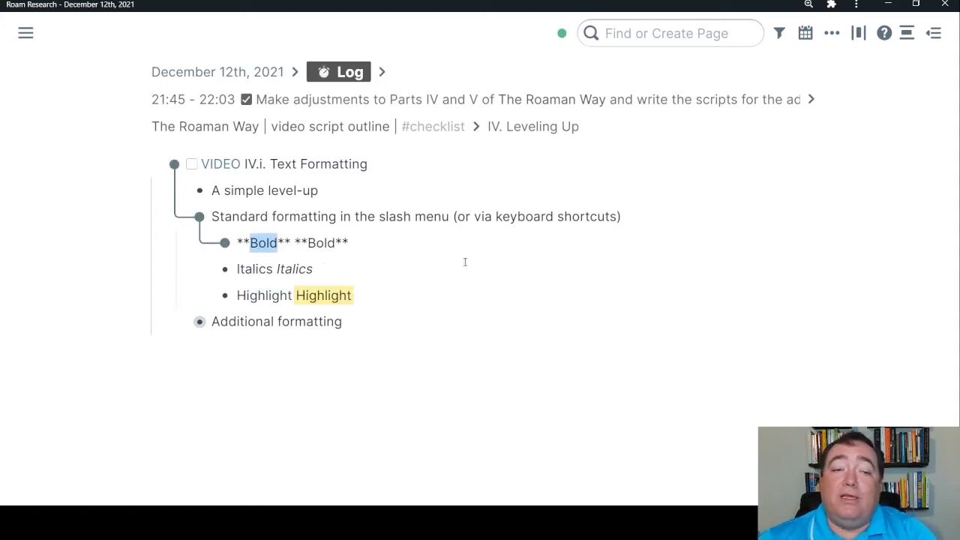
pyautogui.press('Escape')
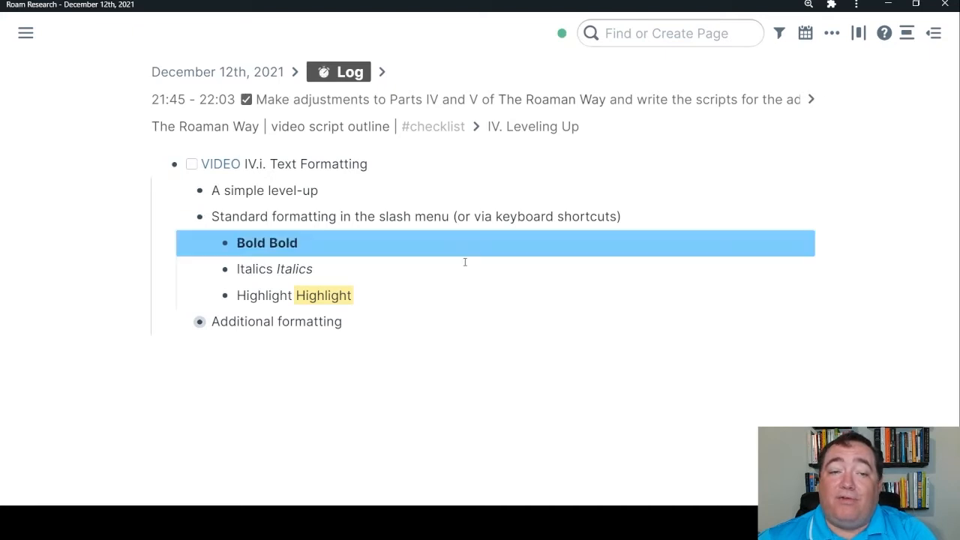
pyautogui.hotkey('ctrl', 'z')
pyautogui.press('Escape')
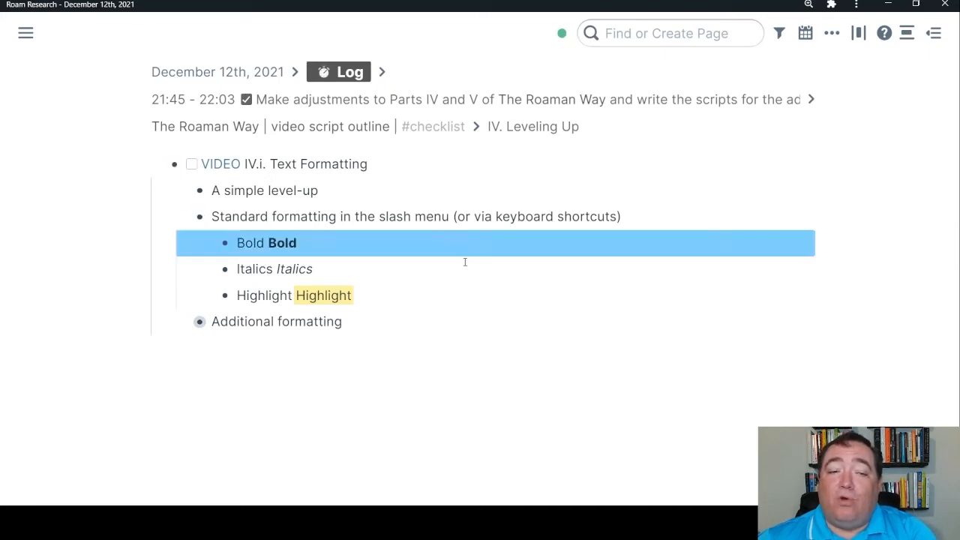
pyautogui.press('Escape')
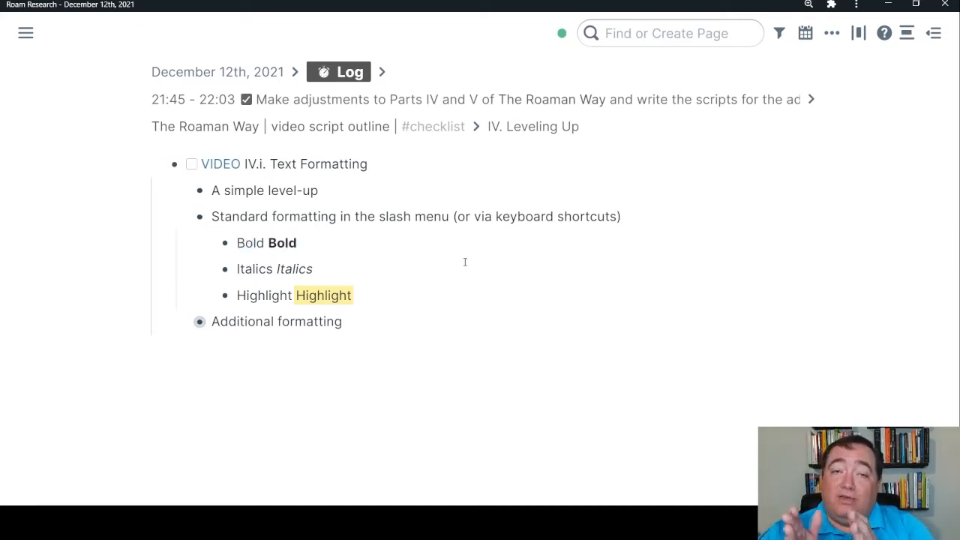
# Step: Apply highlight formatting to the plain word "Highlight" at the start of the Highlight block, and remove it again
pyautogui.click(265, 301)
pyautogui.doubleClick(265, 300)
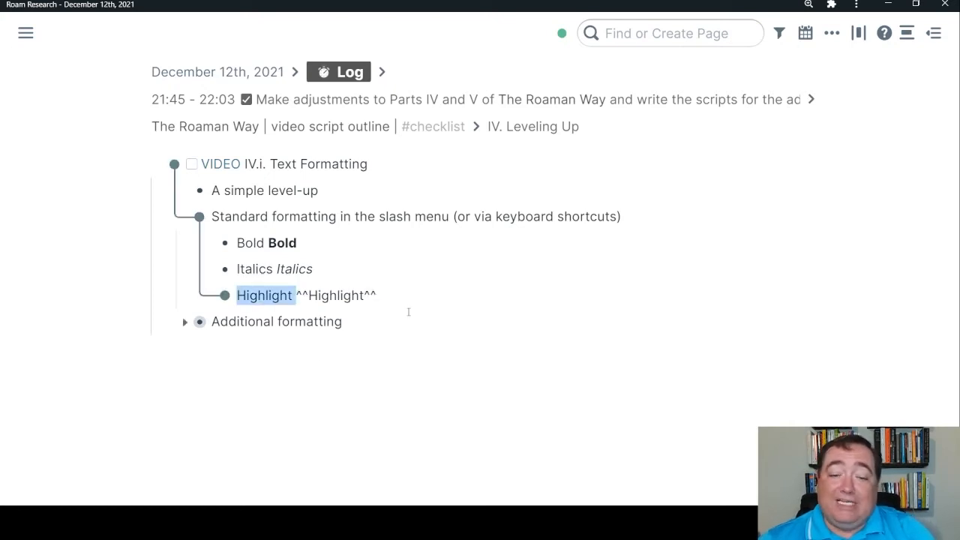
pyautogui.hotkey('ctrl', 'h')
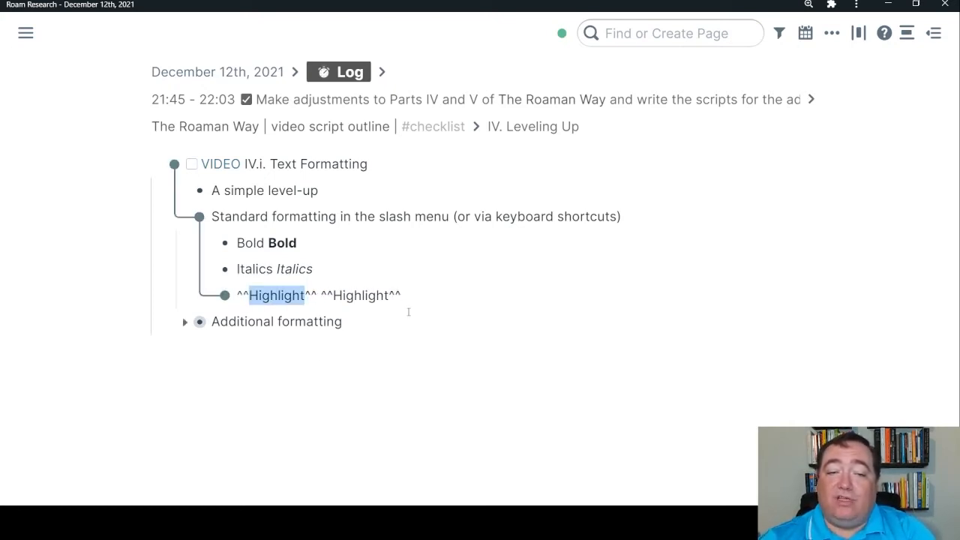
pyautogui.hotkey('ctrl', 'h')
pyautogui.press('Escape')
pyautogui.press('Escape')
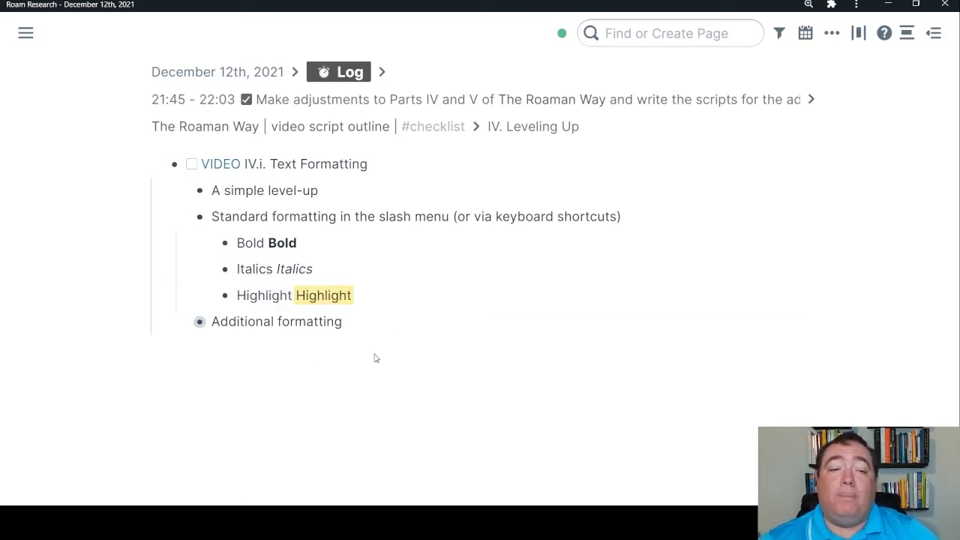
# Step: Collapse the "Standard formatting" block and expand the "Additional formatting" block
pyautogui.click(185, 218)
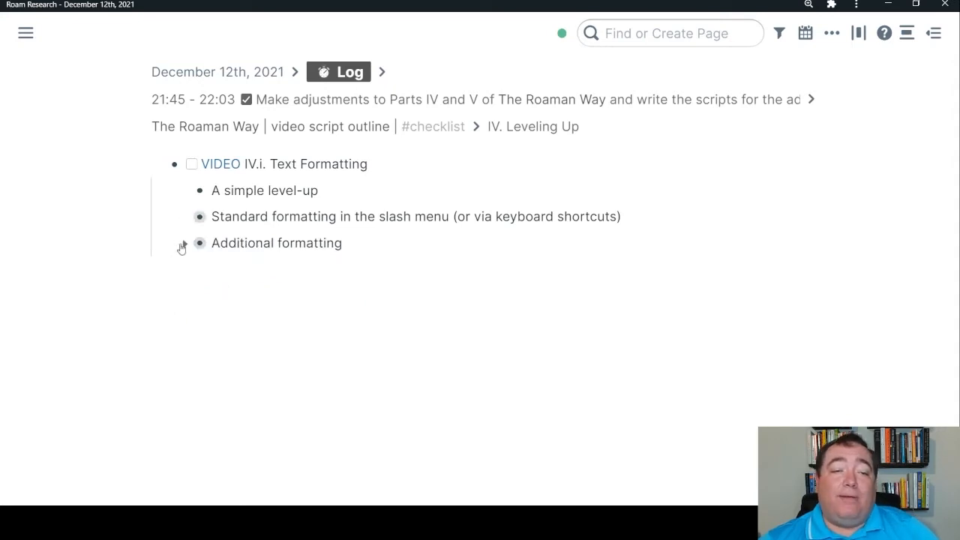
pyautogui.click(183, 245)
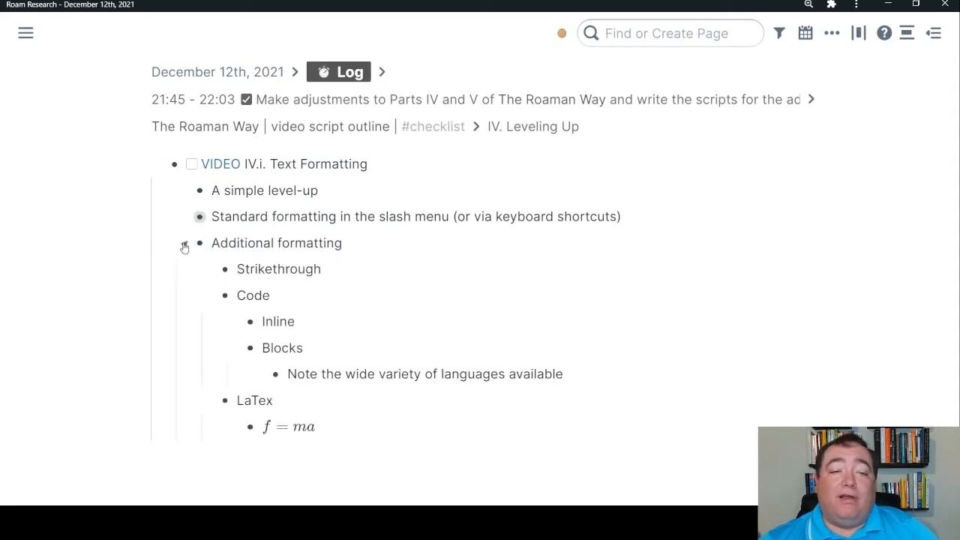
# Step: Add the sample word "Strike" with strikethrough formatting to the end of the Strikethrough block, using the slash command
pyautogui.click(401, 268)
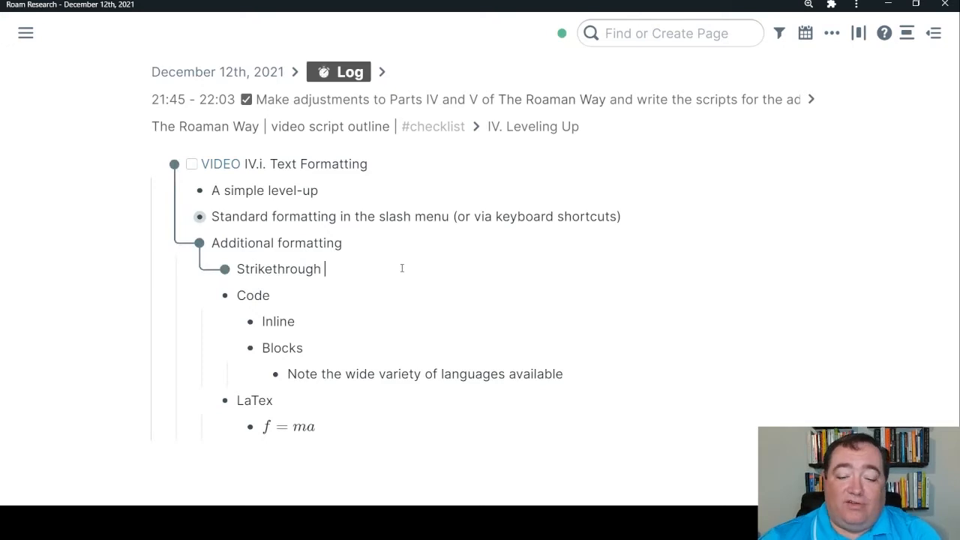
pyautogui.write('/st')
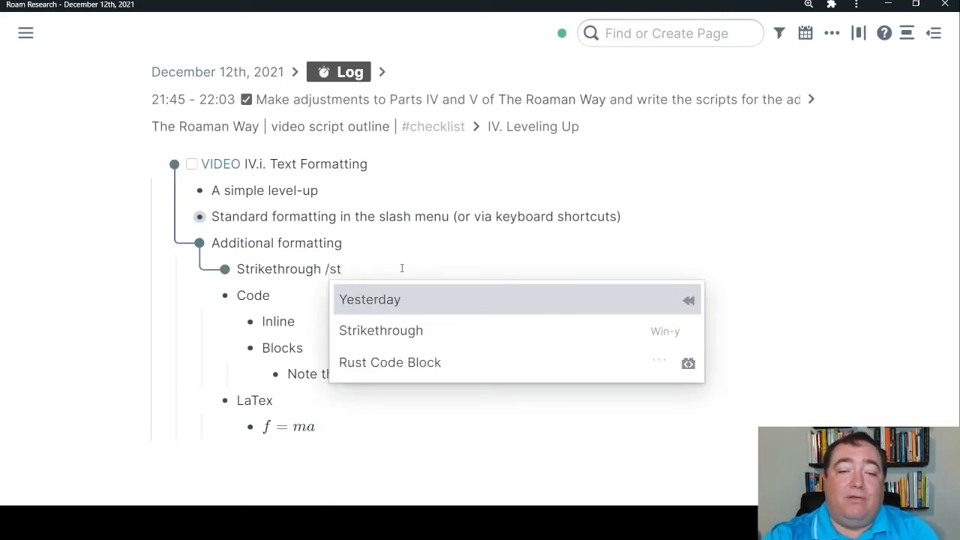
pyautogui.press('Down')
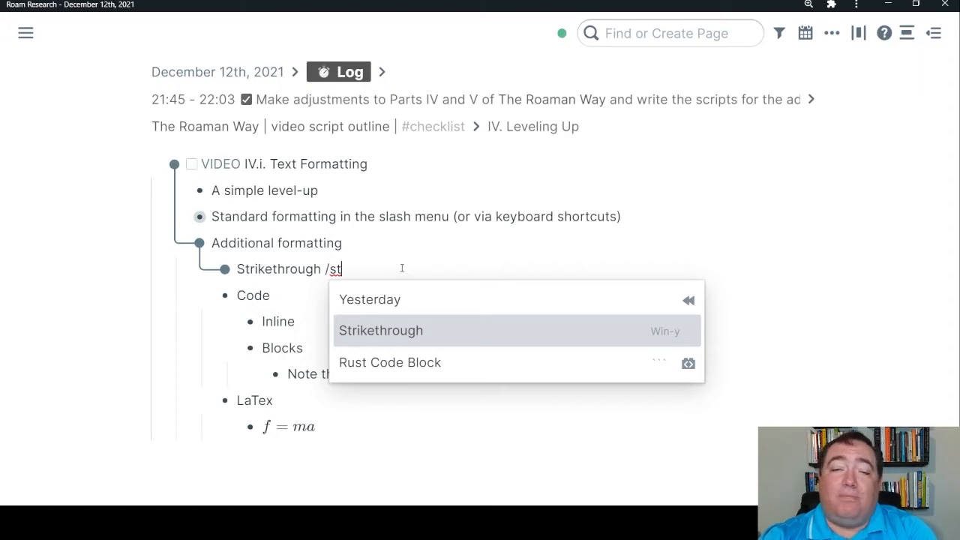
pyautogui.press('Return')
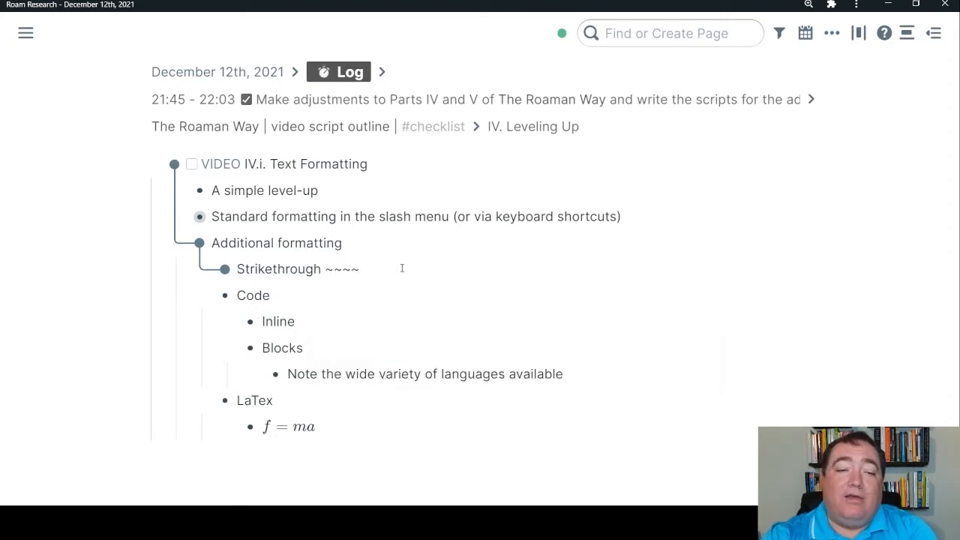
pyautogui.write('Strike')
pyautogui.press('Escape')
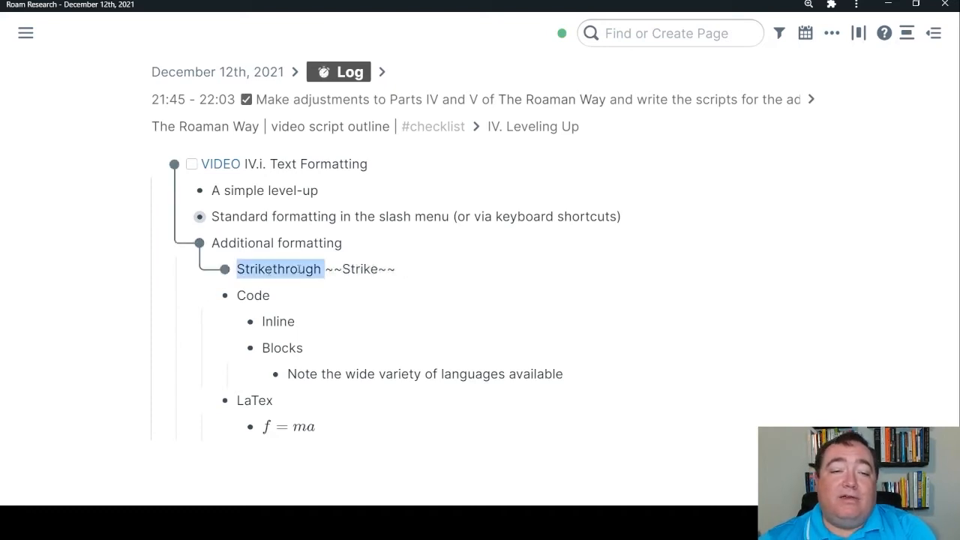
# Step: Apply strikethrough formatting to the plain word "Strikethrough" at the start of its block, and undo it
pyautogui.doubleClick(278, 268)
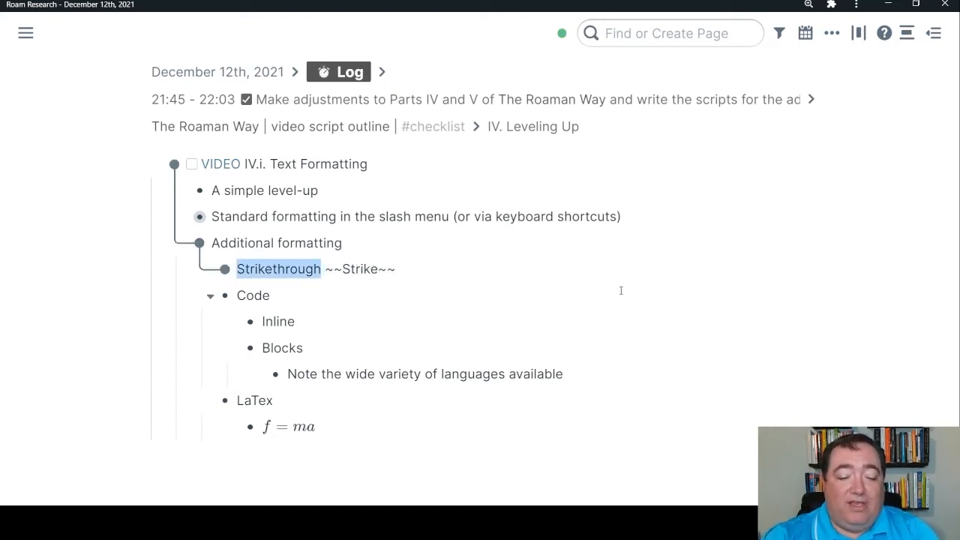
pyautogui.hotkey('ctrl', 'y')
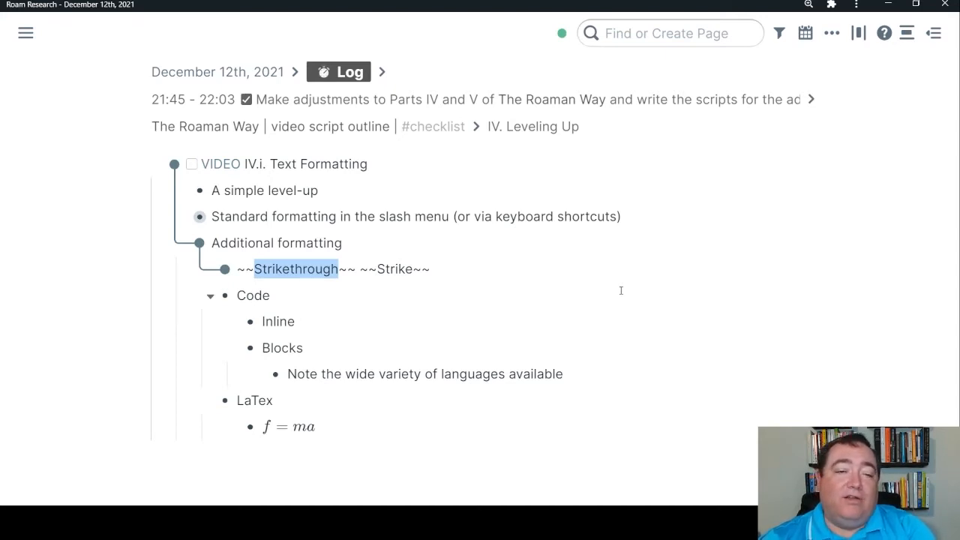
pyautogui.press('Escape')
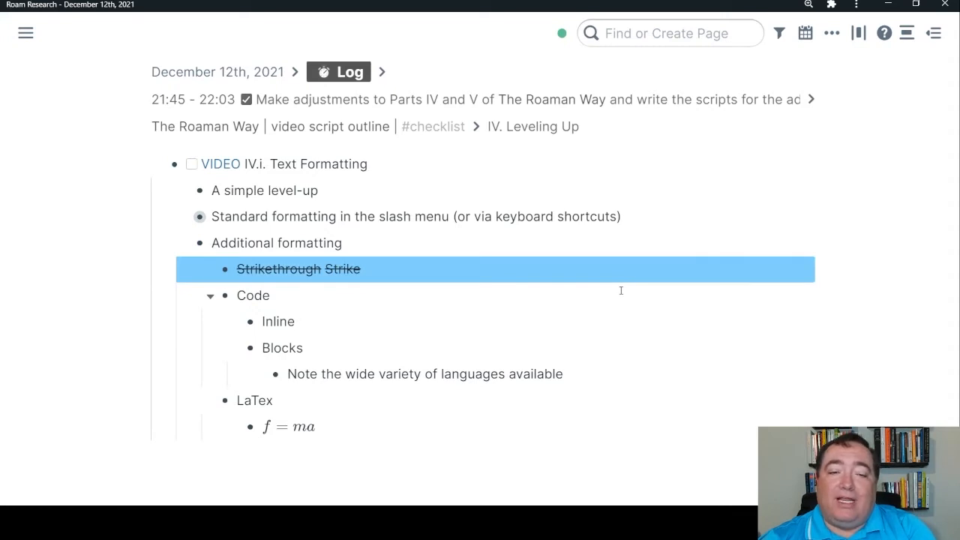
pyautogui.hotkey('ctrl', 'z')
pyautogui.press('Escape')
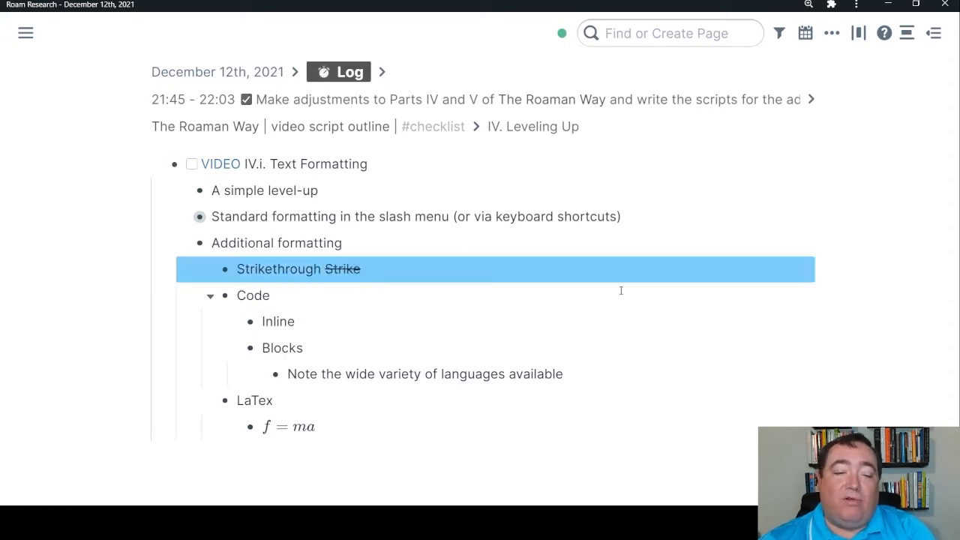
pyautogui.press('Escape')
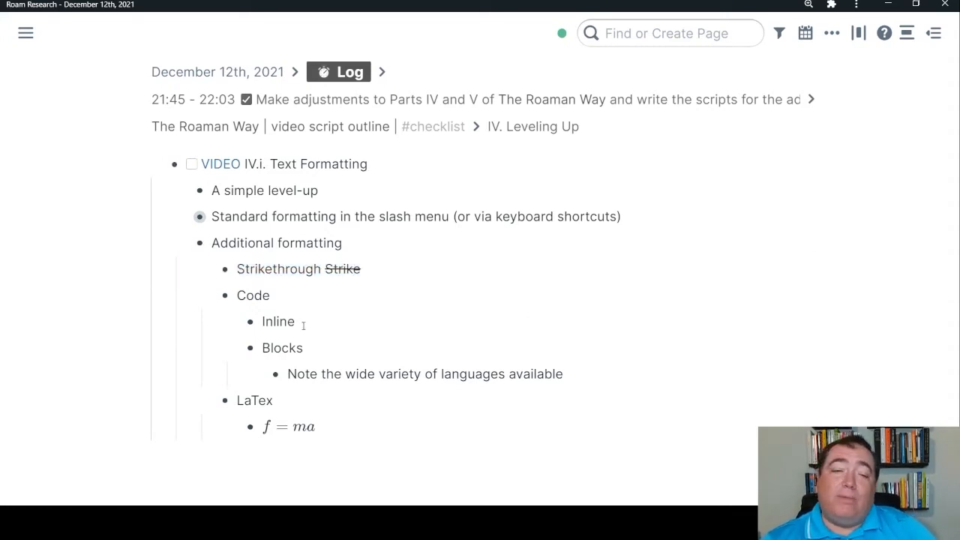
# Step: Format the word "Inline" under Code as inline code with backticks, and undo it
pyautogui.doubleClick(277, 321)
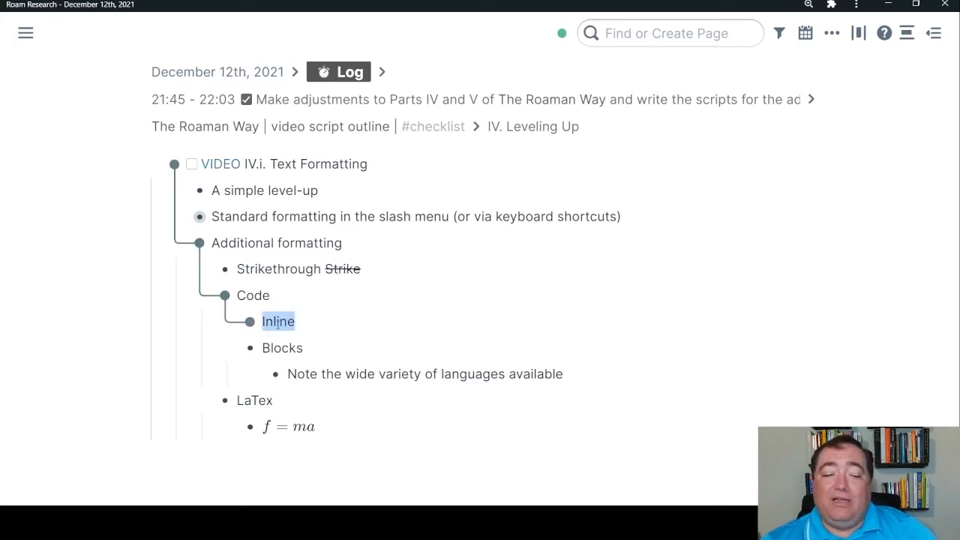
pyautogui.write('`')
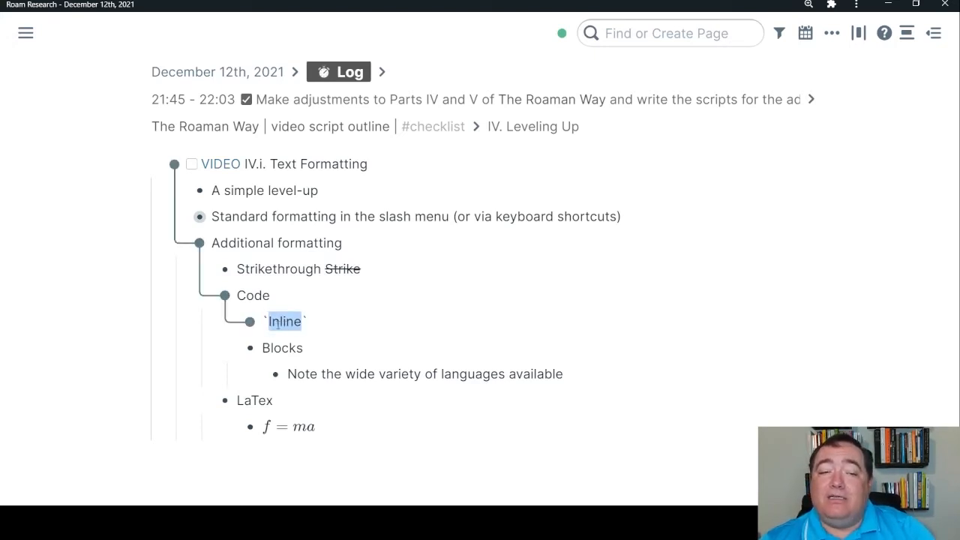
pyautogui.click(63, 401)
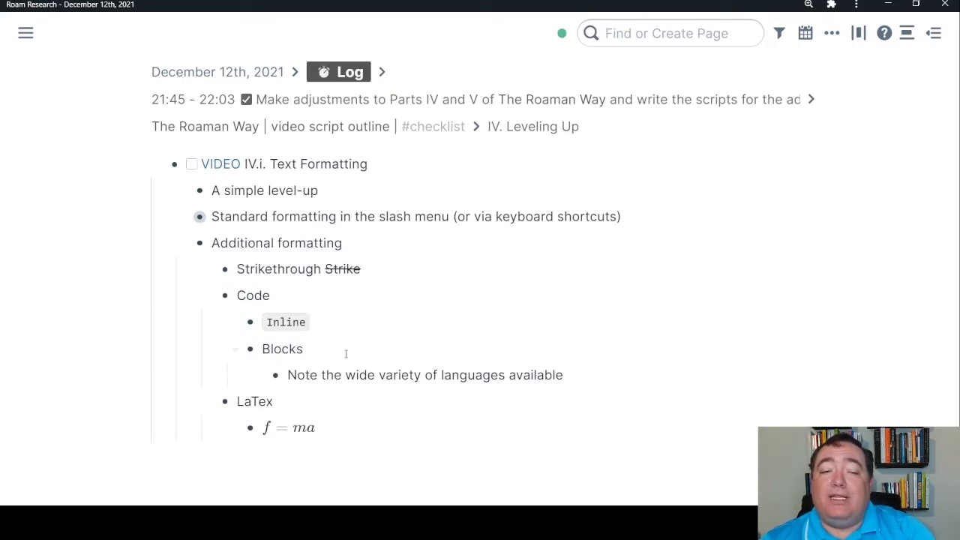
pyautogui.hotkey('ctrl', 'z')
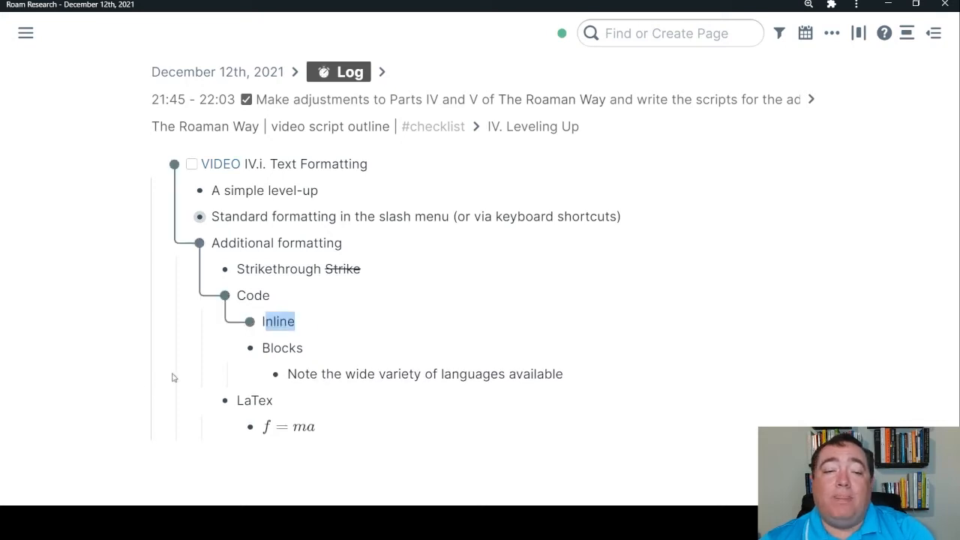
pyautogui.click(101, 393)
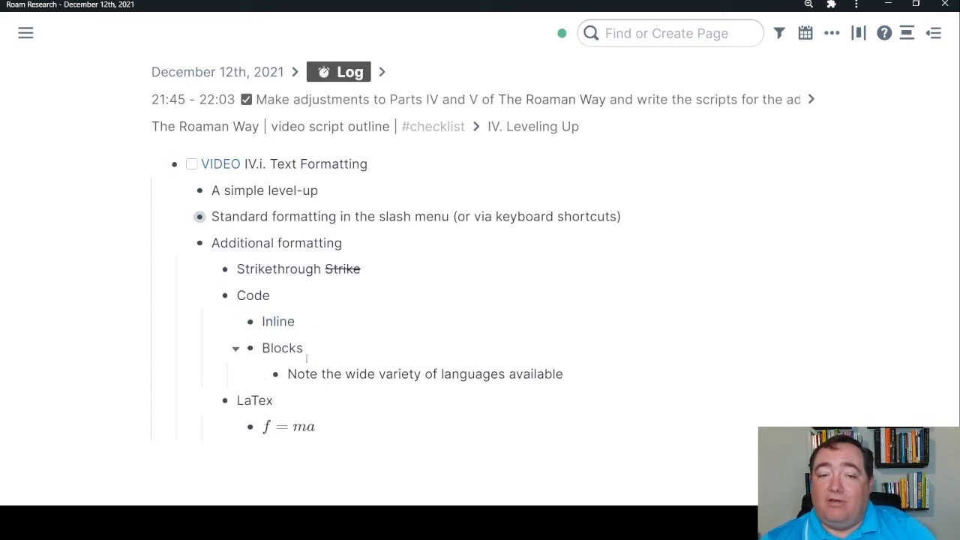
# Step: Add a new block below the note about available languages and insert a generic Code Block with the slash command
pyautogui.click(605, 368)
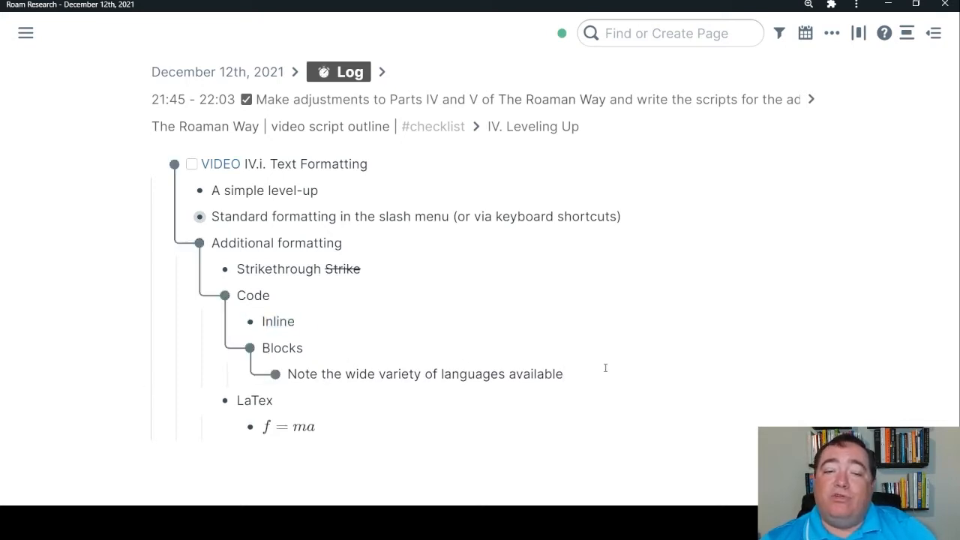
pyautogui.press('Return')
pyautogui.write('/')
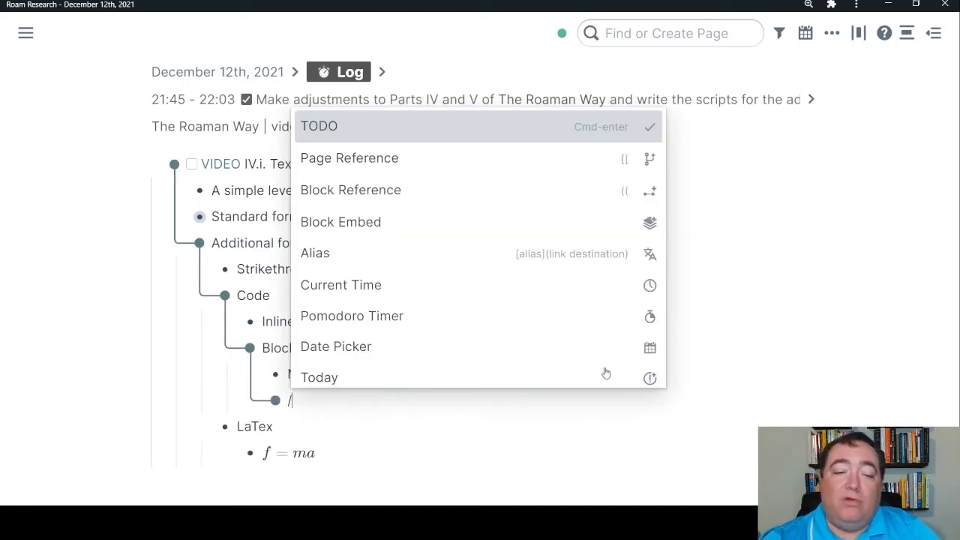
pyautogui.write('code b')
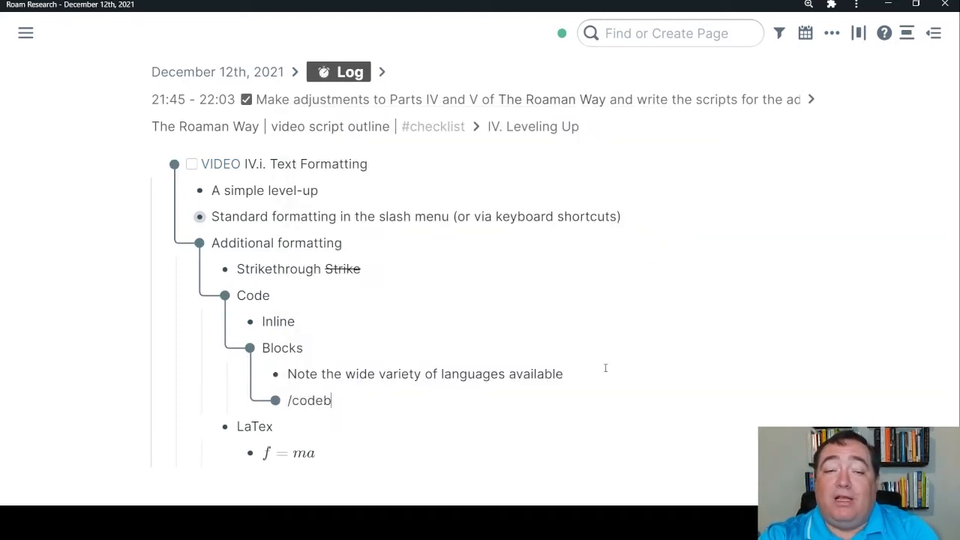
pyautogui.press('BackSpace')
pyautogui.write('b')
pyautogui.press('Down')
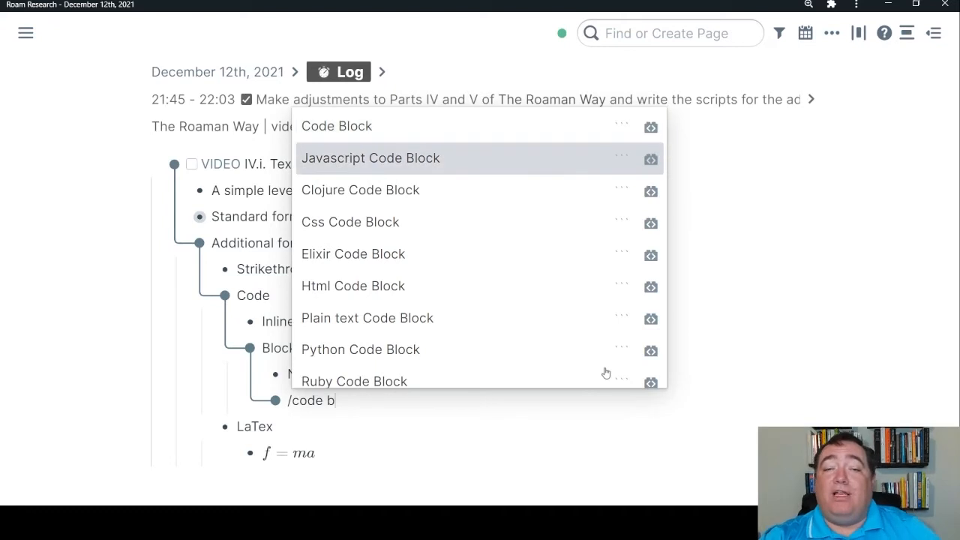
pyautogui.press('Up')
pyautogui.press('Return')
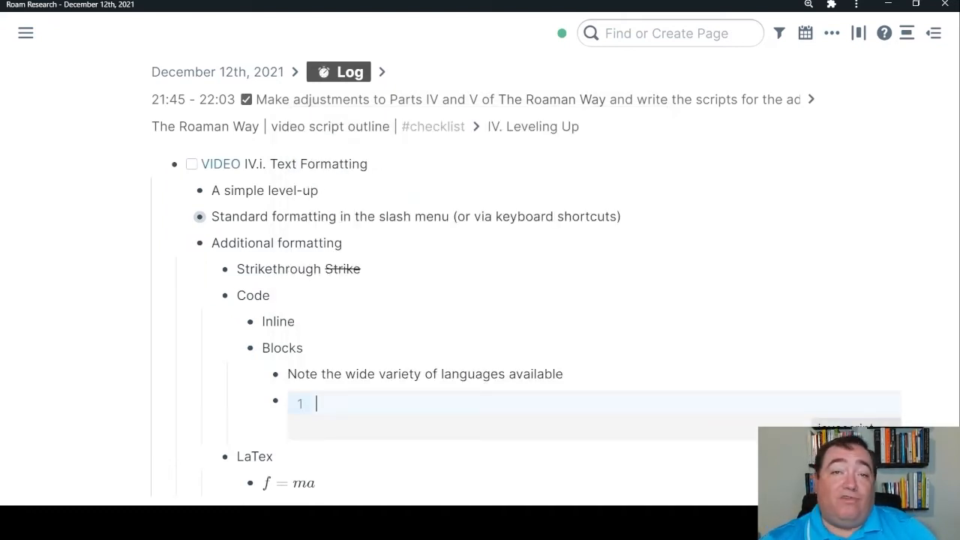
# Step: Examine the programming languages offered for the new code block, and close the list without choosing one
pyautogui.click(843, 428)
pyautogui.scroll(-9, 840, 248)
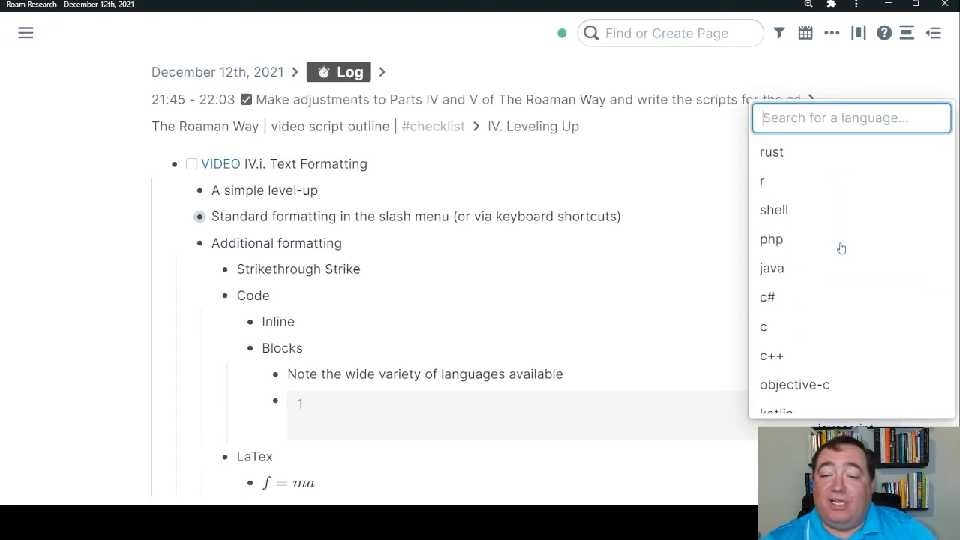
pyautogui.scroll(5, 841, 353)
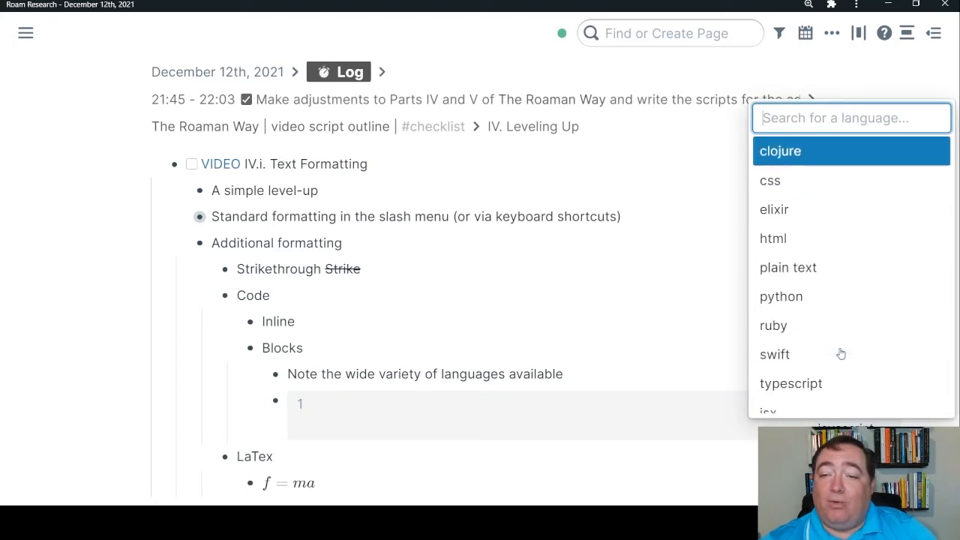
pyautogui.press('Escape')
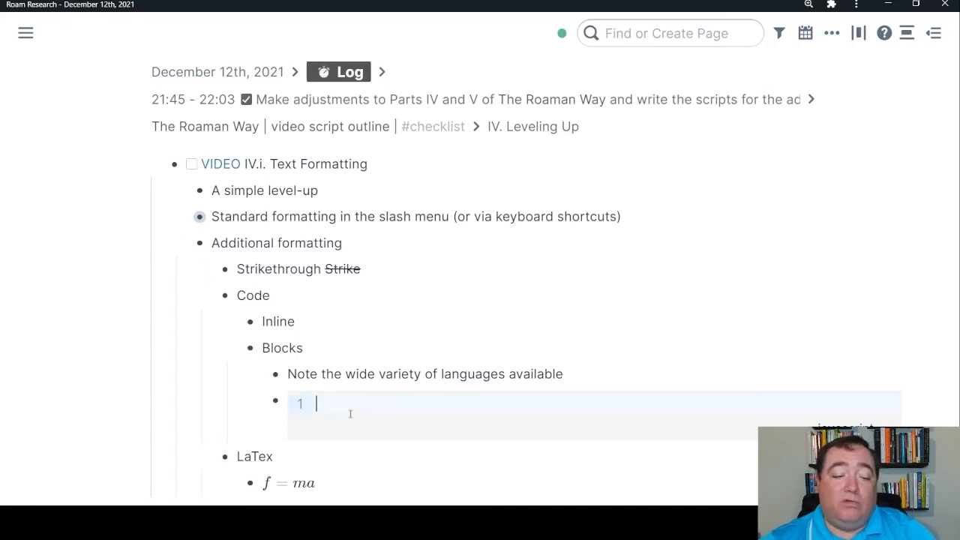
# Step: Delete the javascript code block markup from the block below the languages note
pyautogui.click(653, 376)
pyautogui.press('Down')
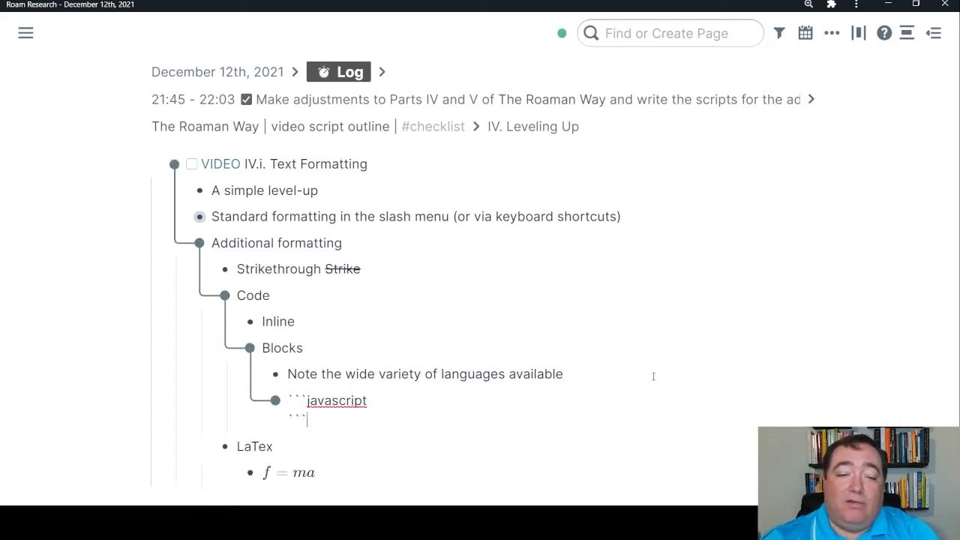
pyautogui.hotkey('ctrl', 'a')
pyautogui.press('BackSpace')
# Step: Insert an Html Code Block in the emptied block, choosing it from the slash command's code options
pyautogui.write('/code')
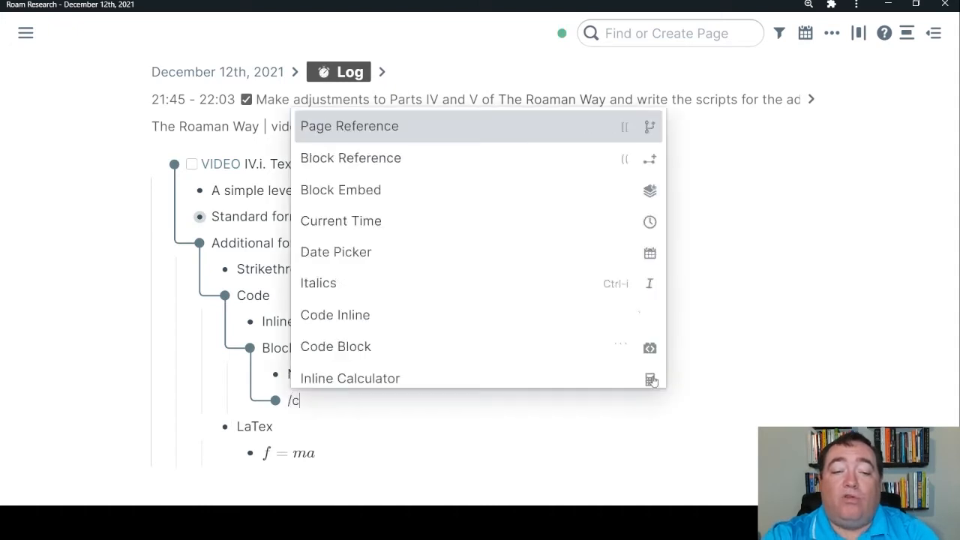
pyautogui.press('Down')
pyautogui.press('Down')
pyautogui.press('Down')
pyautogui.press('Down')
pyautogui.press('Down')
pyautogui.press('Down')
pyautogui.press('Down')
pyautogui.press('Down')
pyautogui.press('Down')
pyautogui.press('Down')
pyautogui.press('Down')
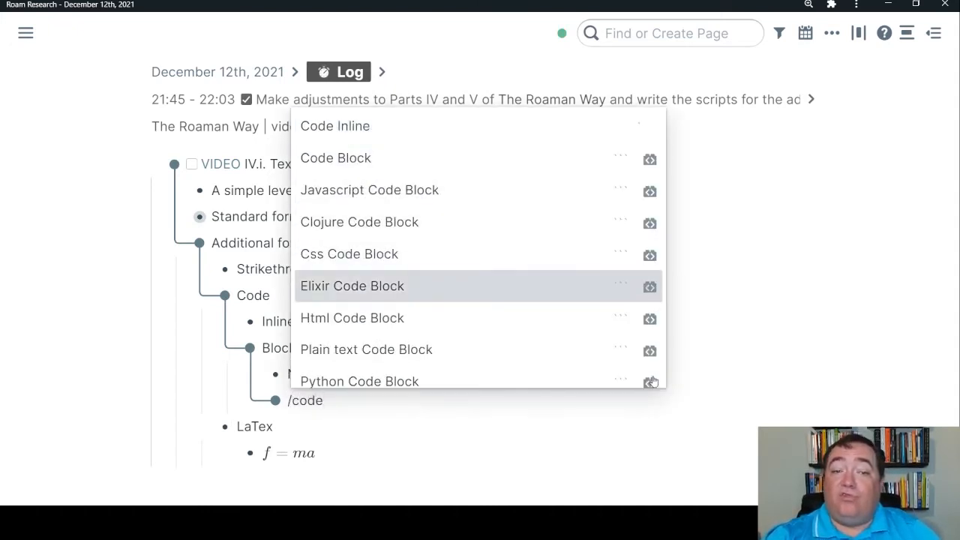
pyautogui.press('Down')
pyautogui.press('Down')
pyautogui.press('Down')
pyautogui.press('Down')
pyautogui.press('Down')
pyautogui.press('Down')
pyautogui.press('Down')
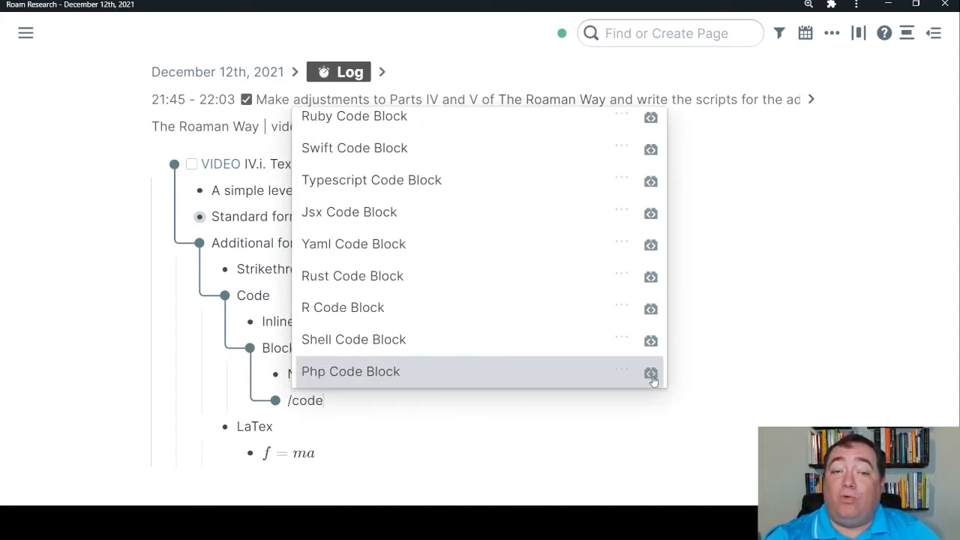
pyautogui.press('Up')
pyautogui.press('Up')
pyautogui.press('Up')
pyautogui.press('Up')
pyautogui.press('Up')
pyautogui.press('Up')
pyautogui.press('Up')
pyautogui.press('Up')
pyautogui.press('Up')
pyautogui.press('Up')
pyautogui.press('Up')
pyautogui.press('Up')
pyautogui.press('Up')
pyautogui.press('Up')
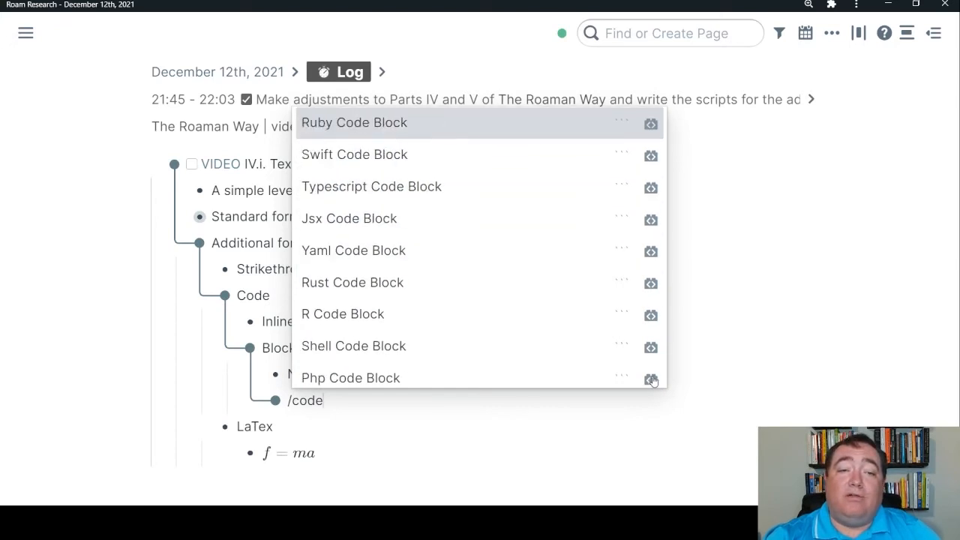
pyautogui.press('Down')
pyautogui.press('Down')
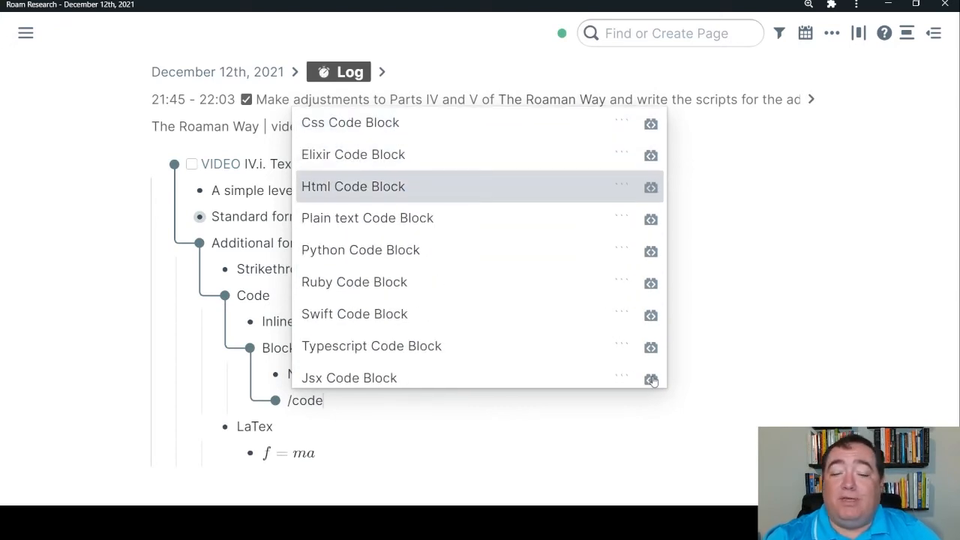
pyautogui.press('Return')
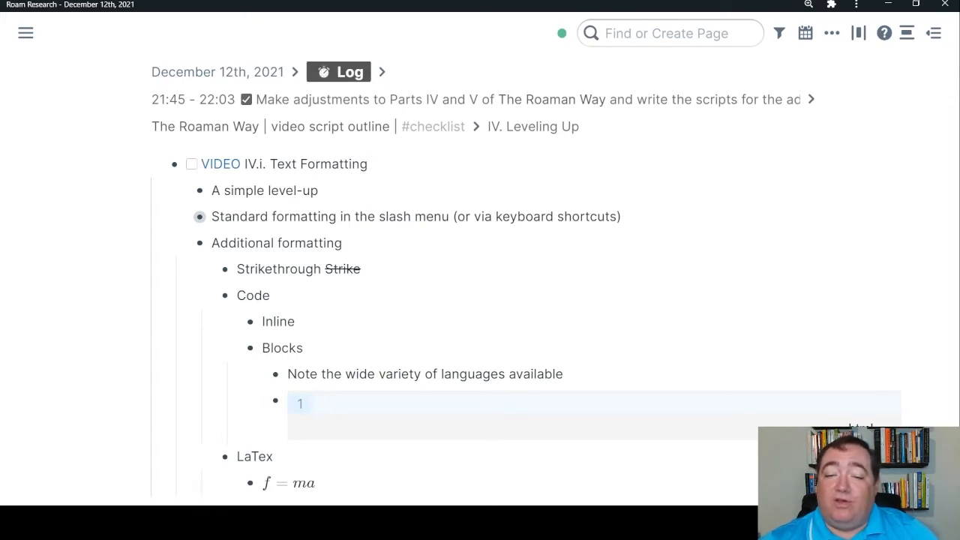
# Step: Delete the html code block markup from the block below the languages note
pyautogui.click(572, 372)
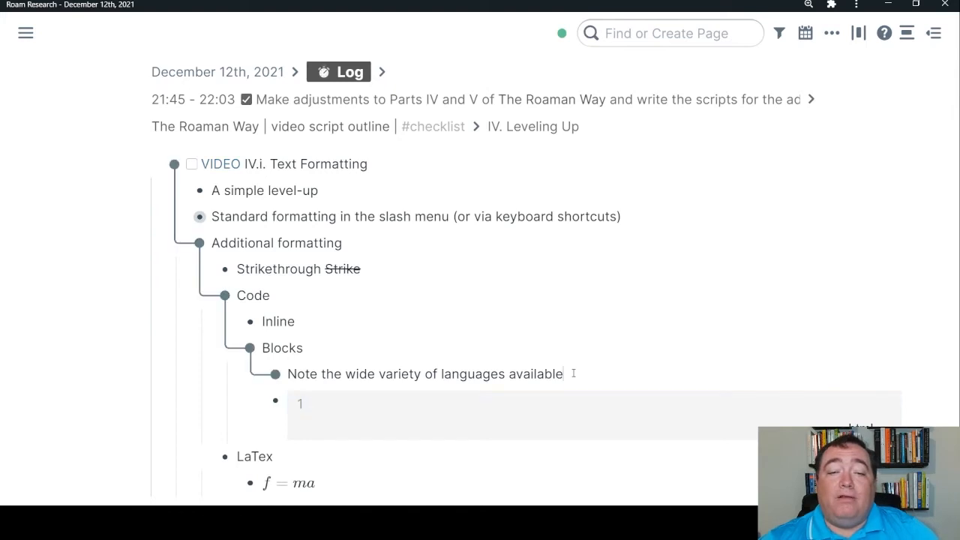
pyautogui.press('Down')
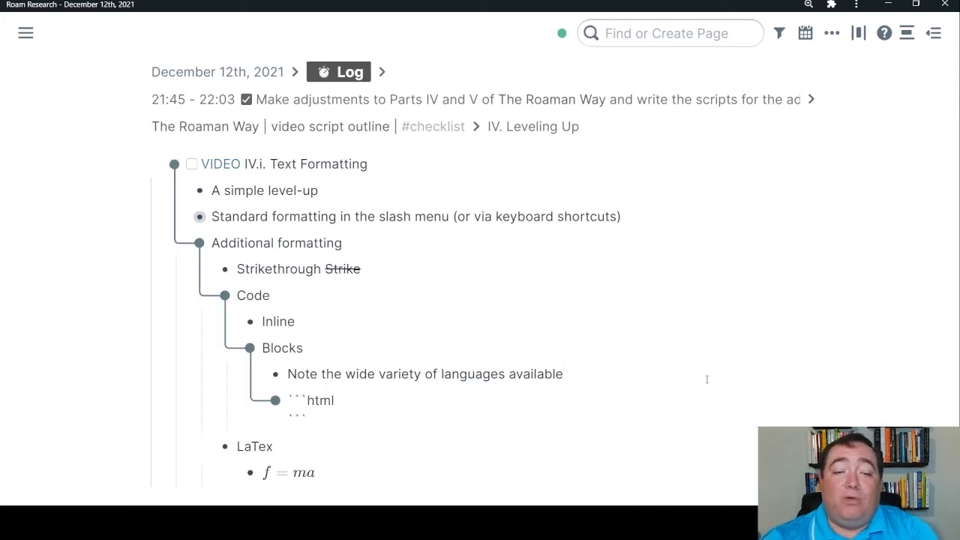
pyautogui.hotkey('ctrl', 'a')
pyautogui.press('BackSpace')
# Step: Look through the language-specific code blocks that the slash command offers for "code bl" in the emptied block
pyautogui.write('/code')
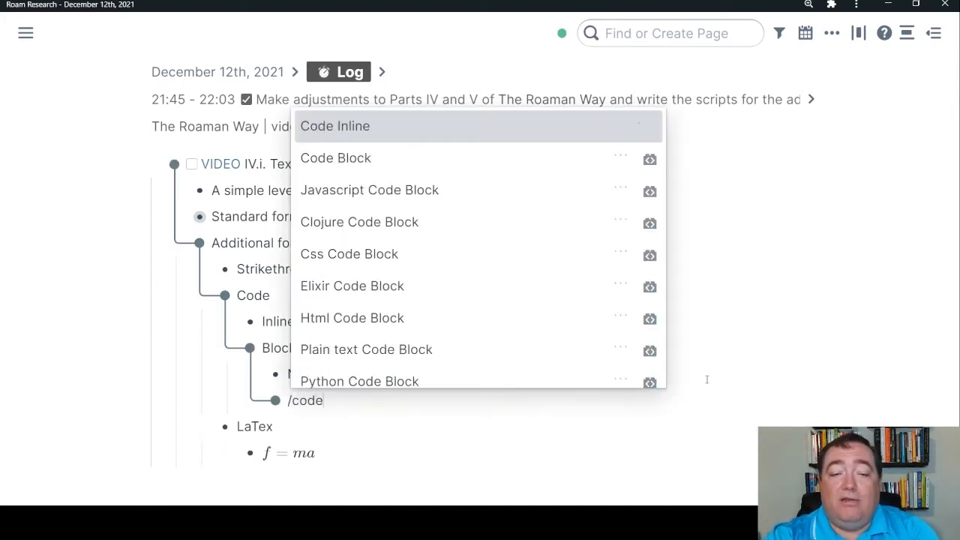
pyautogui.write(' bl')
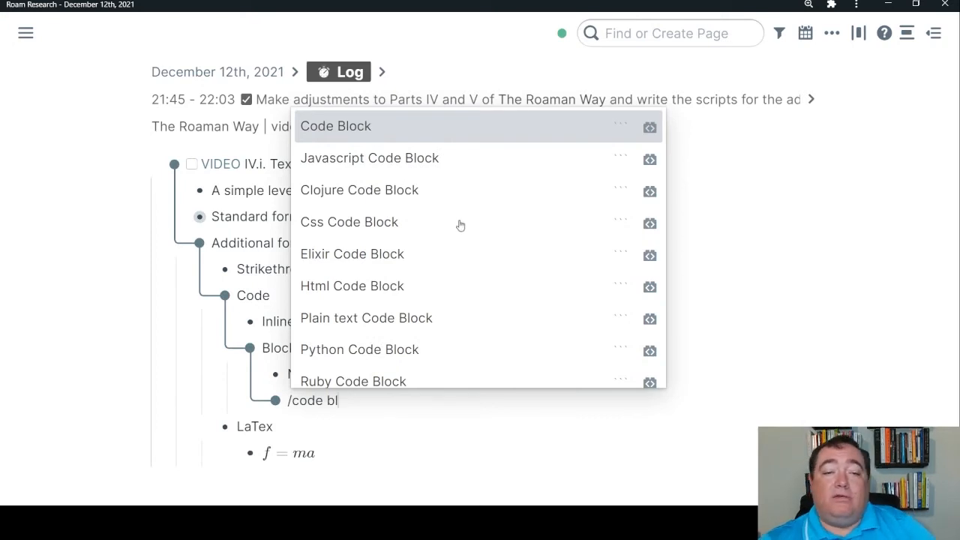
pyautogui.scroll(-2, 459, 225)
pyautogui.scroll(2, 450, 240)
pyautogui.scroll(-4, 434, 300)
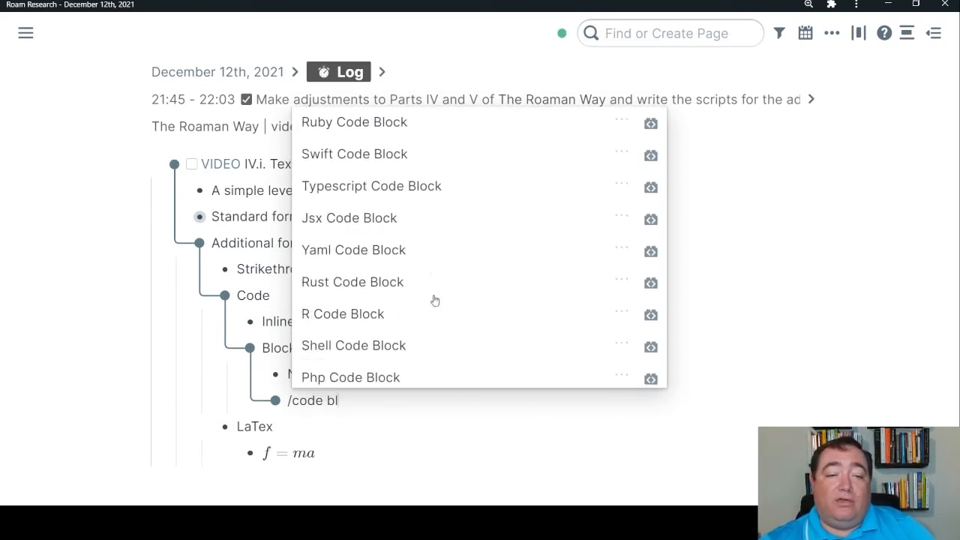
pyautogui.scroll(-3, 434, 300)
pyautogui.scroll(5, 383, 328)
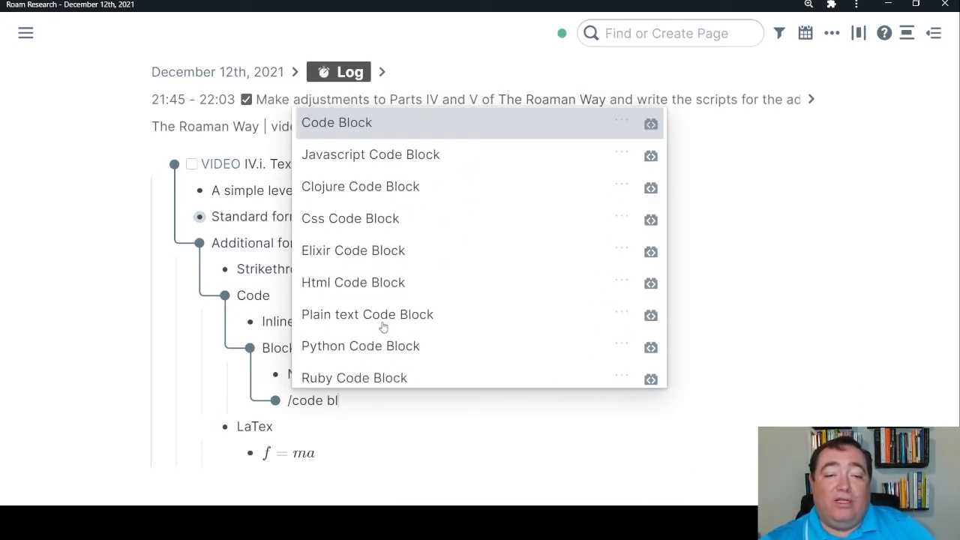
pyautogui.scroll(-5, 381, 330)
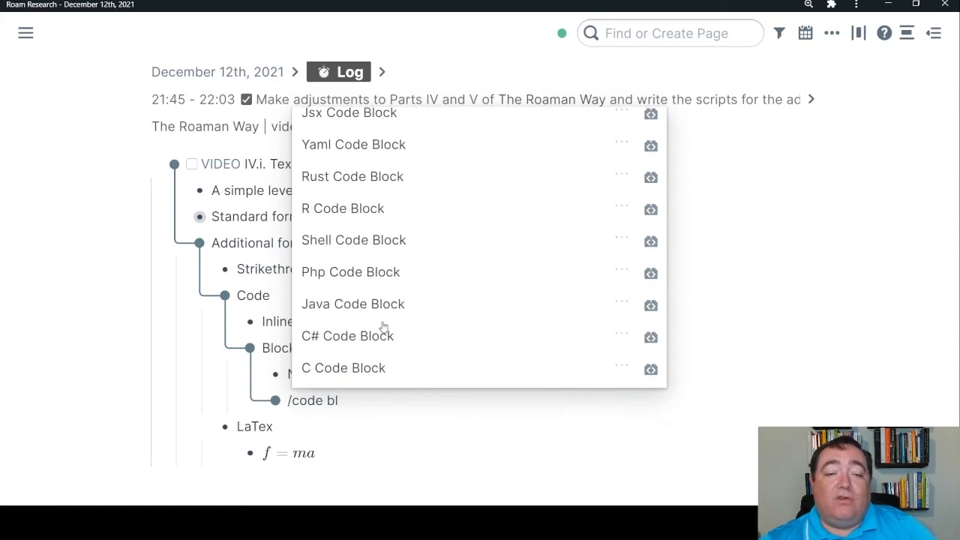
pyautogui.scroll(5, 382, 327)
# Step: Dismiss the code block options without choosing one, and delete the leftover "/code bl" block below the languages note
pyautogui.press('Escape')
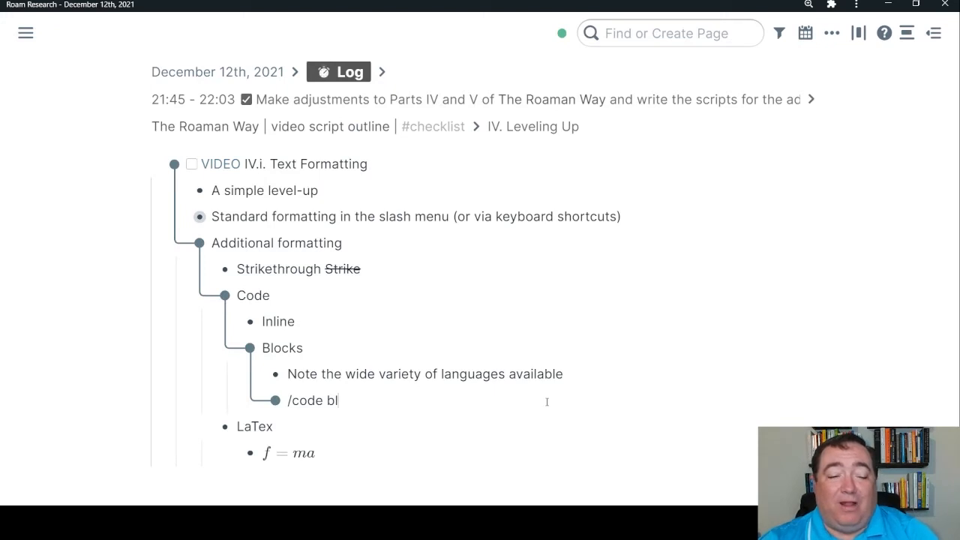
pyautogui.press('Escape')
pyautogui.press('BackSpace')
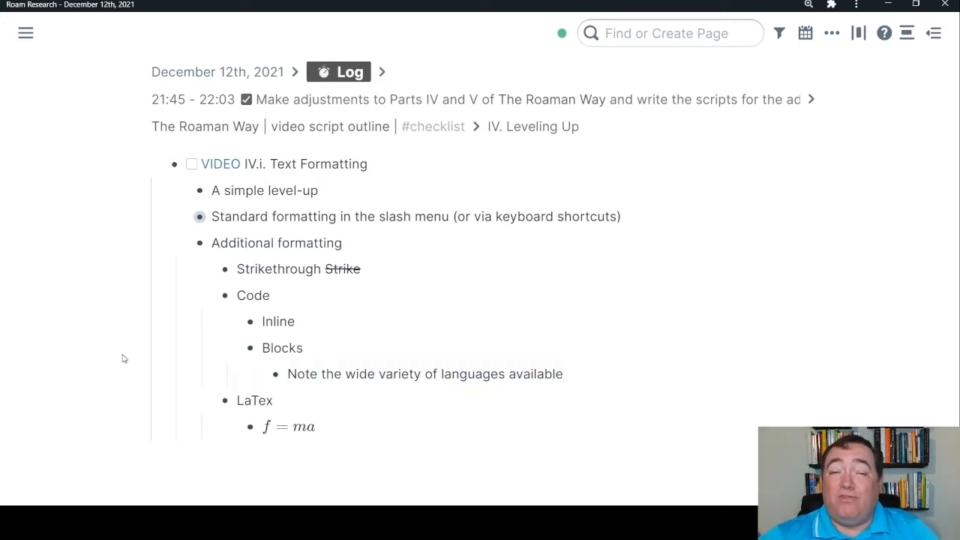
# Step: Add the #Inbox tag after the word Inline in the block under Code
pyautogui.click(354, 315)
pyautogui.write('#inbox')
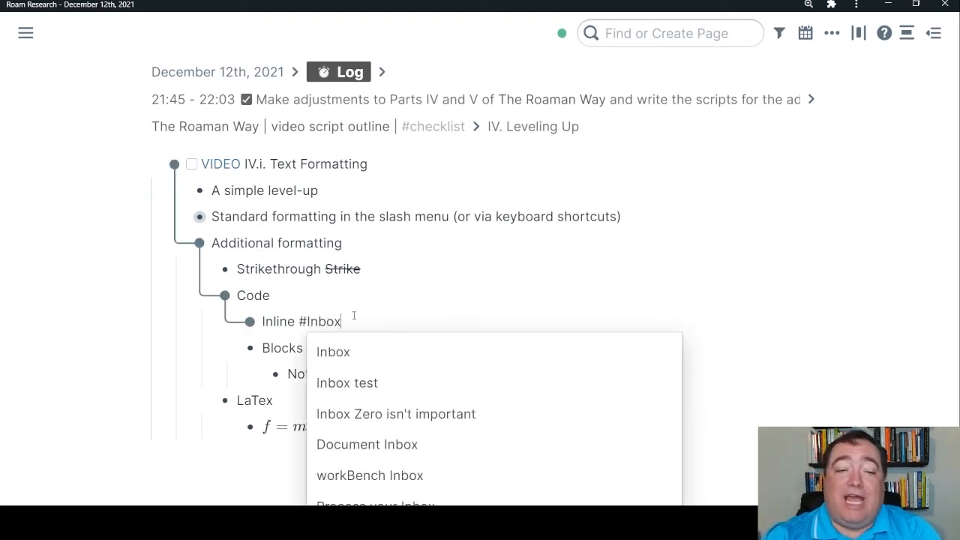
pyautogui.press('Return')
pyautogui.press('Escape')
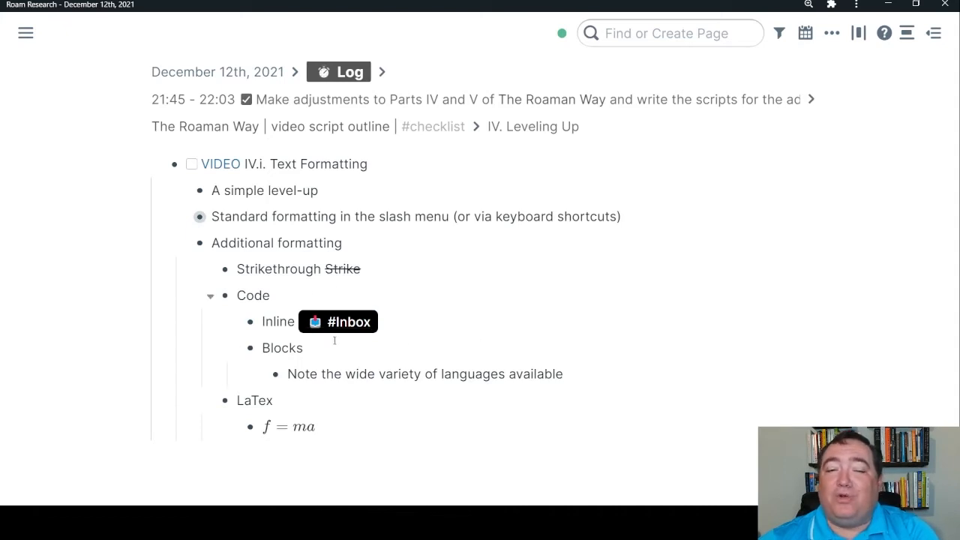
# Step: Format the #Inbox tag in the Inline block as inline code with backticks
pyautogui.click(435, 331)
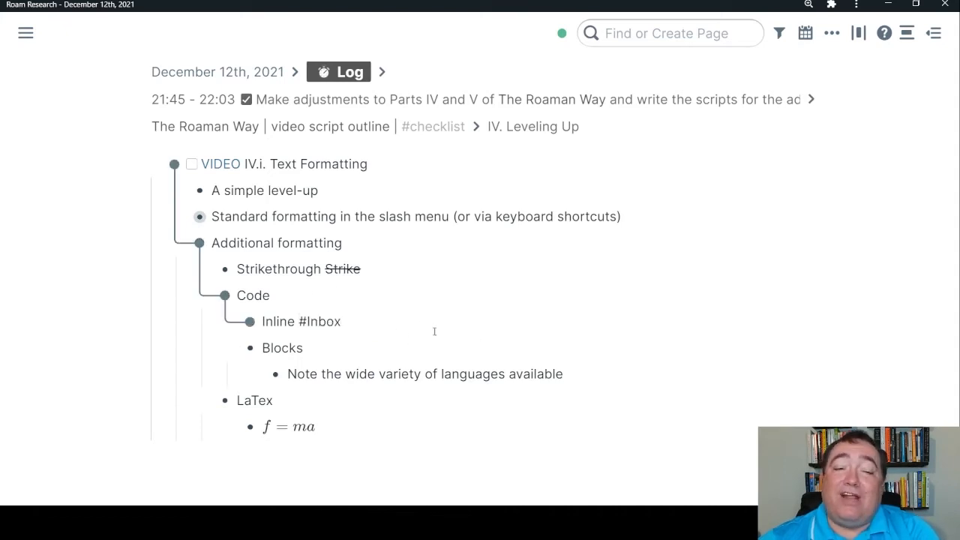
pyautogui.hotkey('shift', 'Left')
pyautogui.hotkey('shift', 'Left')
pyautogui.hotkey('shift', 'Left')
pyautogui.hotkey('shift', 'Left')
pyautogui.hotkey('shift', 'Left')
pyautogui.hotkey('shift', 'Left')
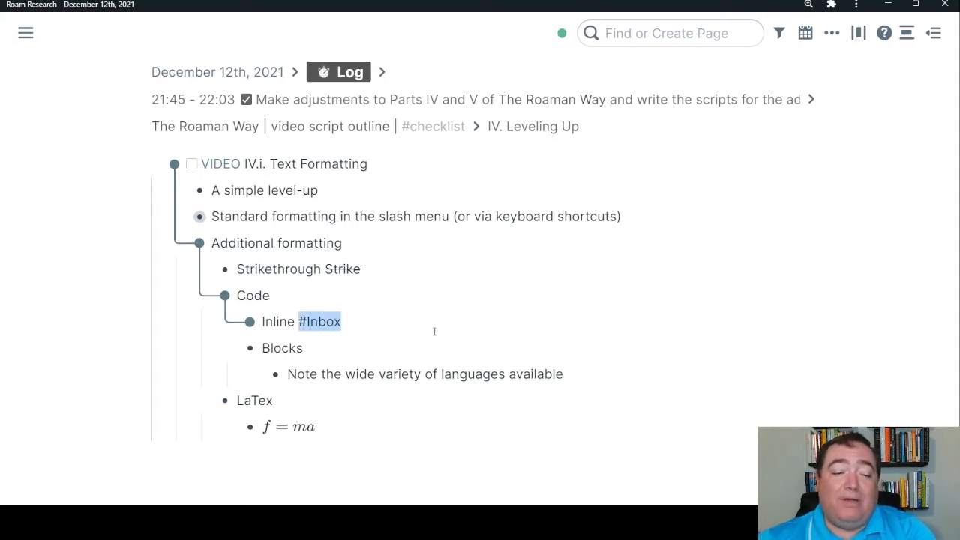
pyautogui.write('`')
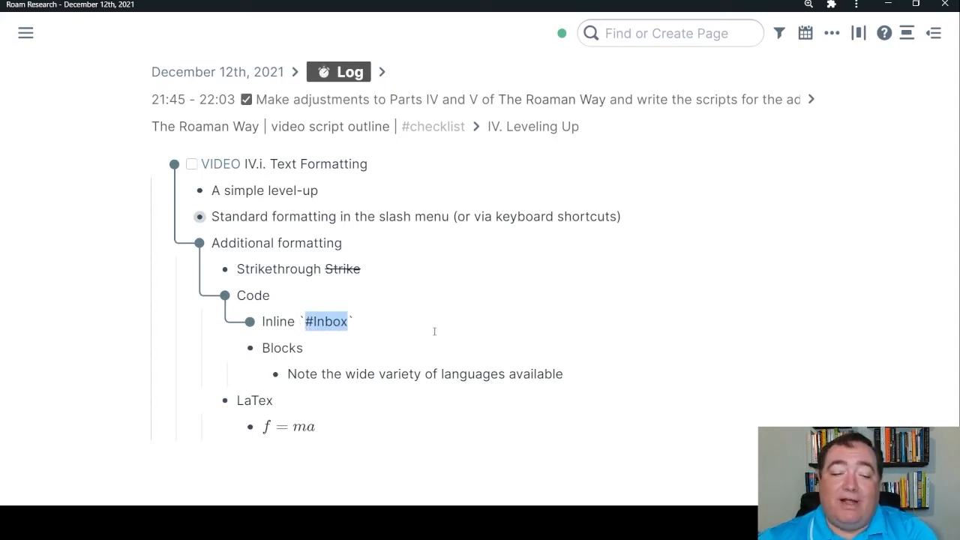
pyautogui.press('Escape')
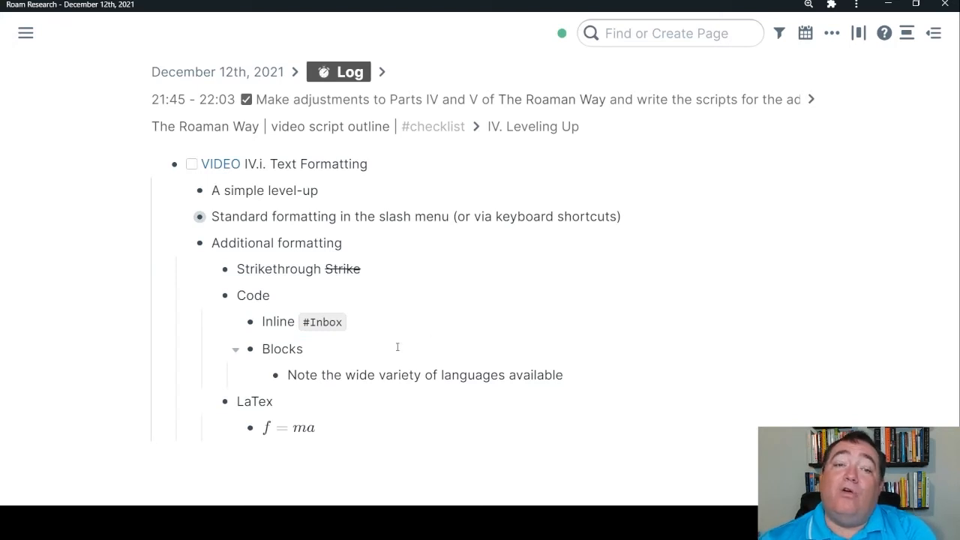
# Step: Delete the inline code #Inbox from the Inline block, leaving only the word Inline
pyautogui.click(407, 319)
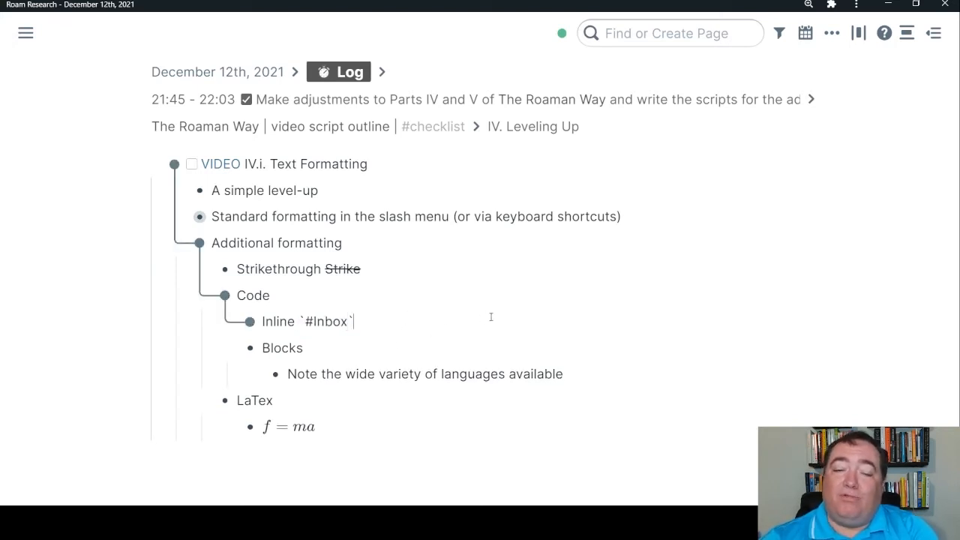
pyautogui.hotkey('shift', 'Left')
pyautogui.hotkey('shift', 'Left')
pyautogui.hotkey('shift', 'Left')
pyautogui.hotkey('shift', 'Left')
pyautogui.hotkey('shift', 'Left')
pyautogui.hotkey('shift', 'Left')
pyautogui.hotkey('shift', 'Left')
pyautogui.hotkey('shift', 'Left')
pyautogui.hotkey('shift', 'Left')
pyautogui.press('BackSpace')
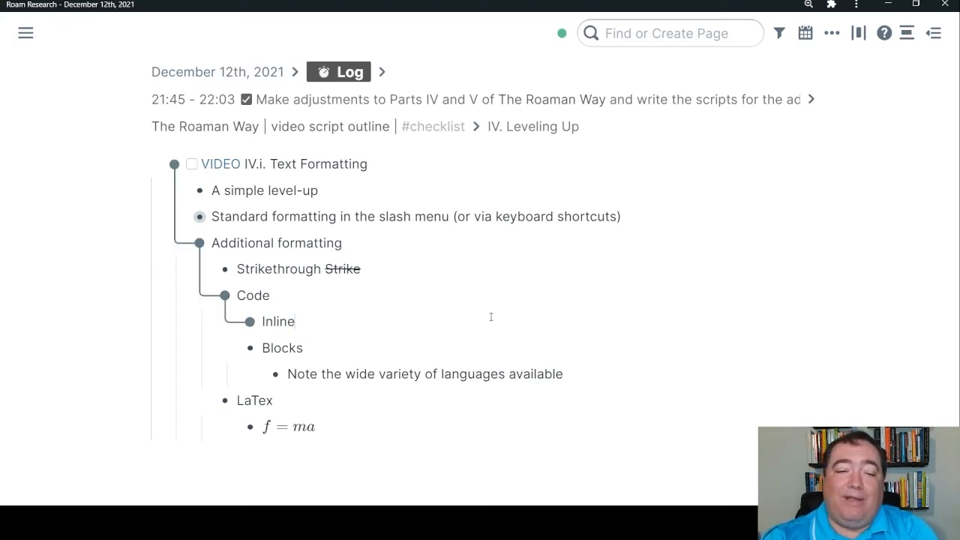
pyautogui.press('Escape')
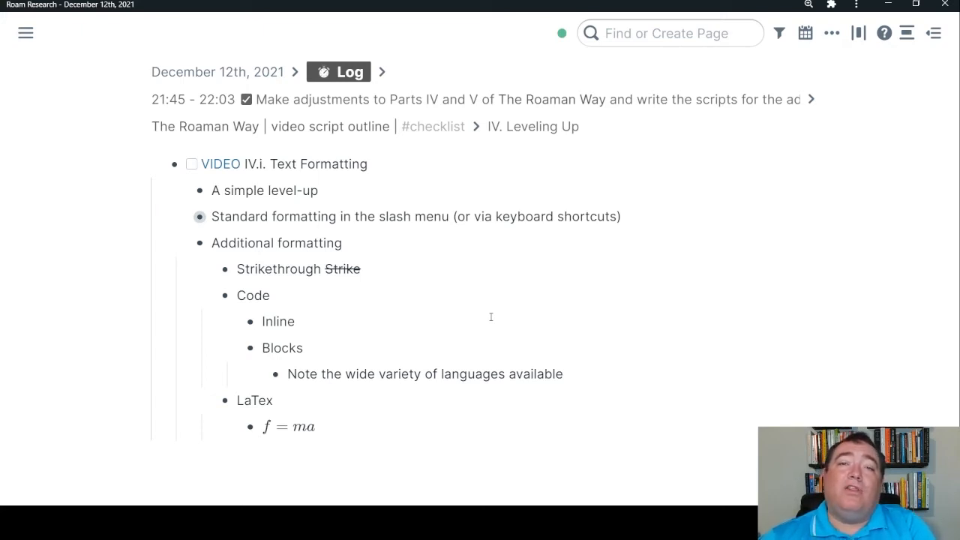
# Step: Inspect the double-dollar markup behind the f = ma formula under LaTex, and leave the block unedited
pyautogui.click(490, 316)
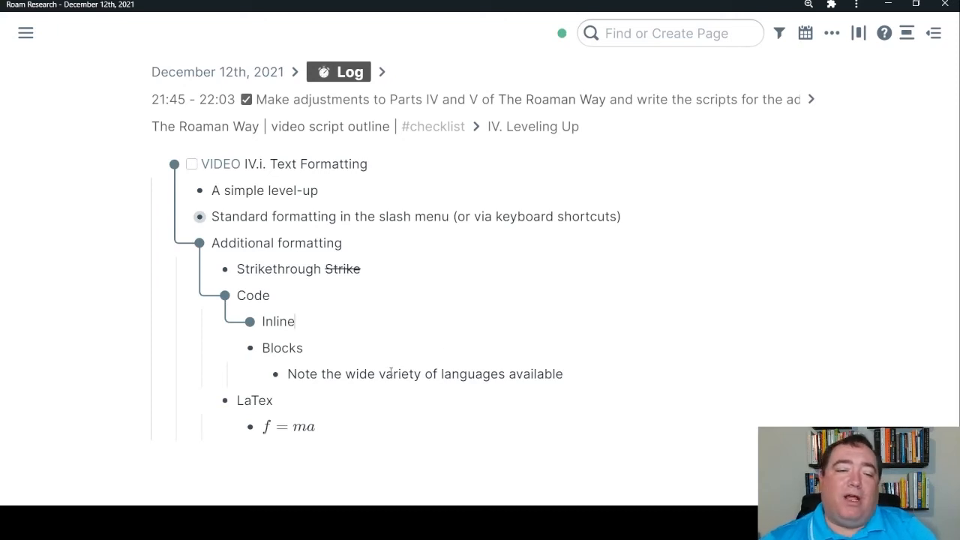
pyautogui.click(296, 399)
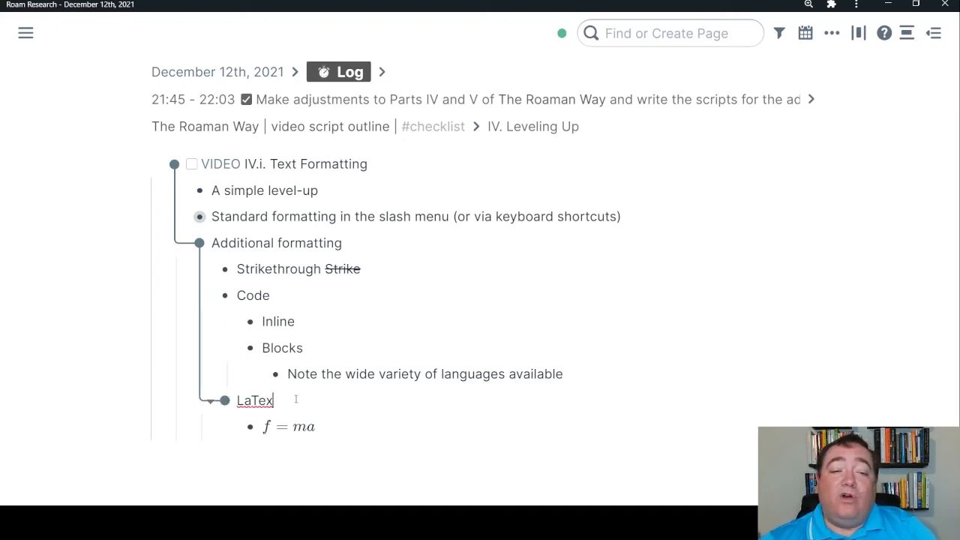
pyautogui.click(349, 424)
pyautogui.click(312, 401)
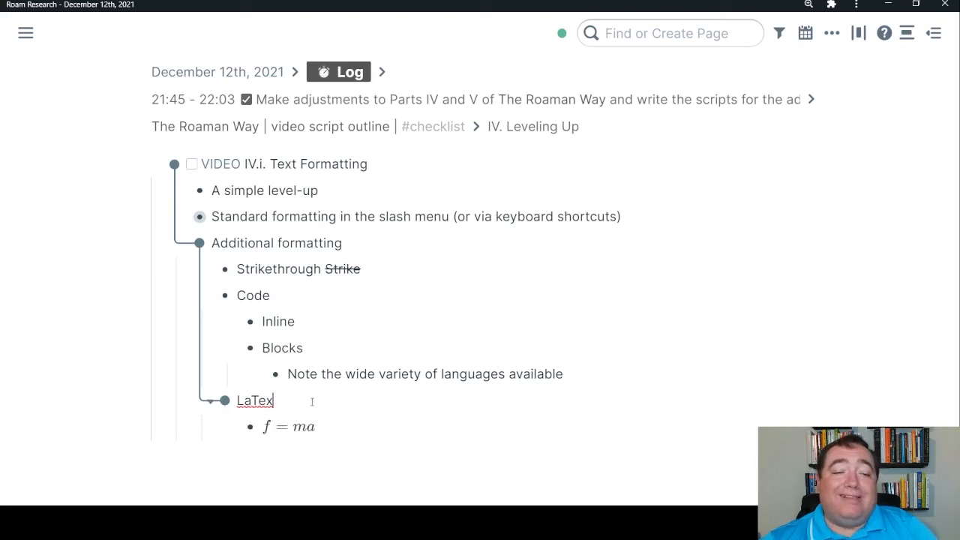
pyautogui.click(332, 424)
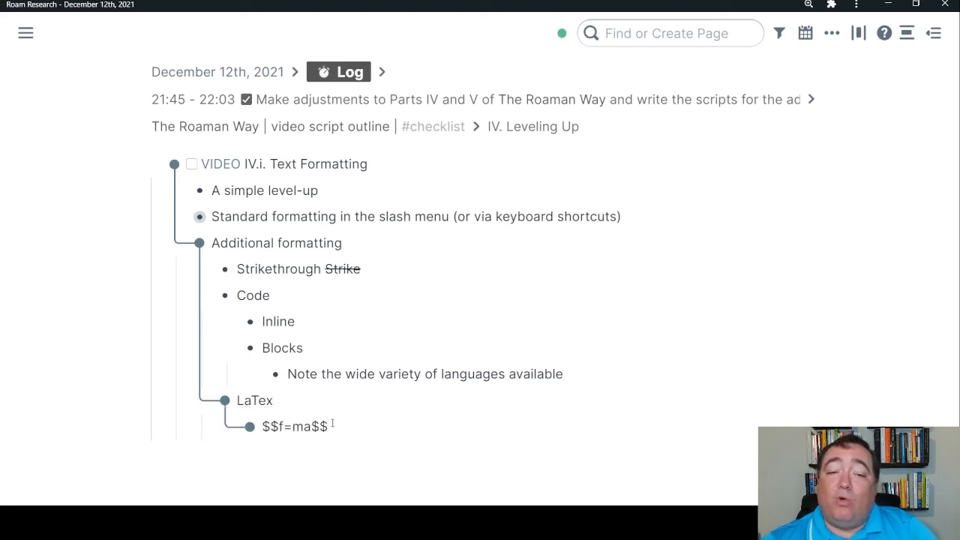
pyautogui.doubleClick(275, 426)
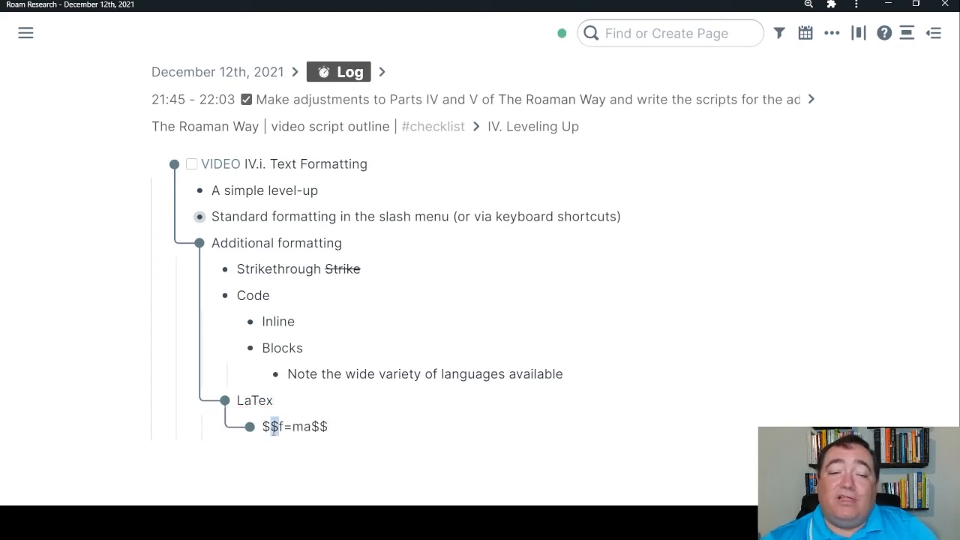
pyautogui.click(259, 432)
pyautogui.hotkey('alt', 'Left')
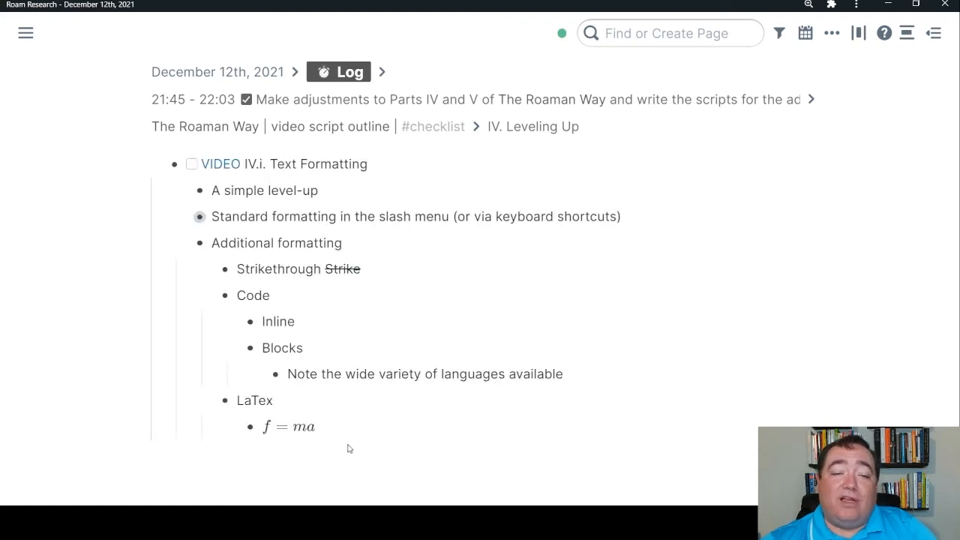
# Step: Add a block below the f = ma formula and insert a Latex formula reading f = ma with the slash command
pyautogui.click(335, 425)
pyautogui.press('Return')
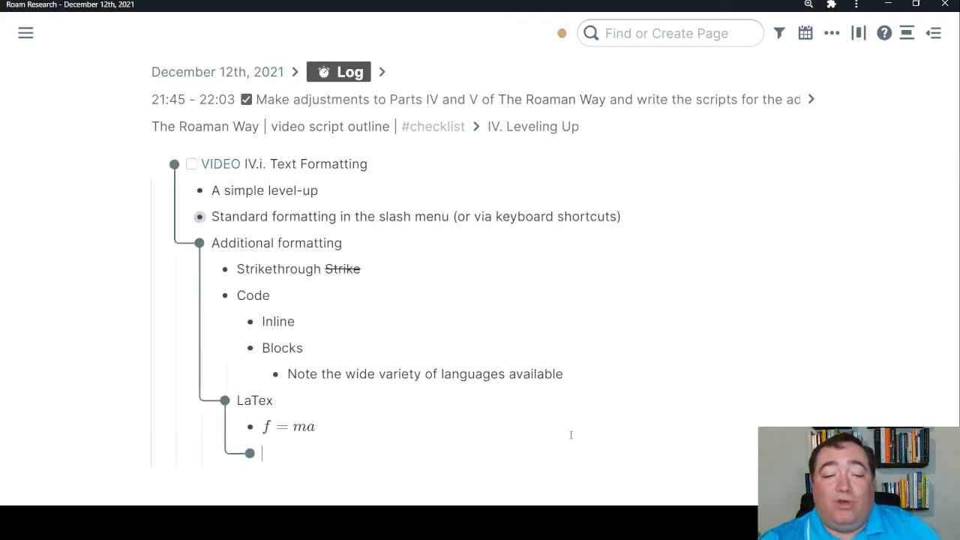
pyautogui.write('/la')
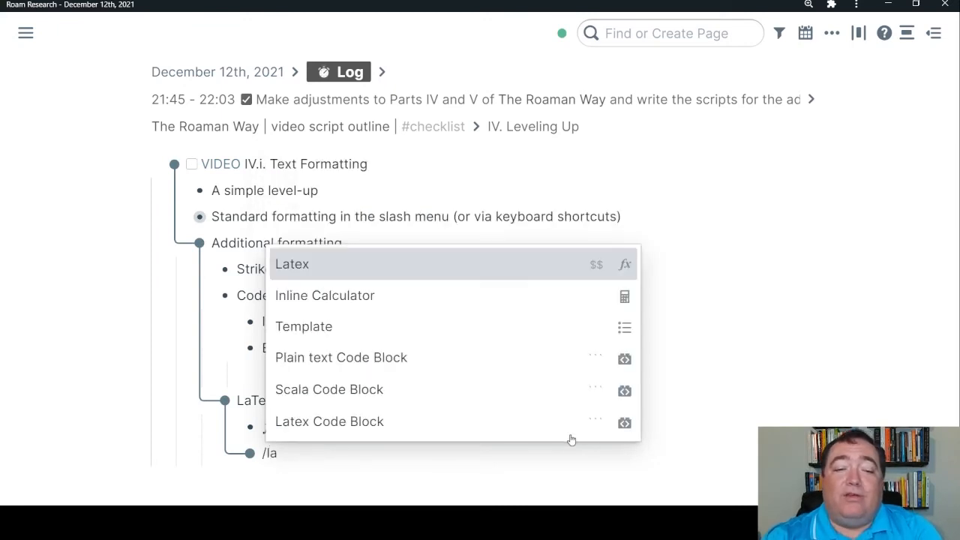
pyautogui.write('t')
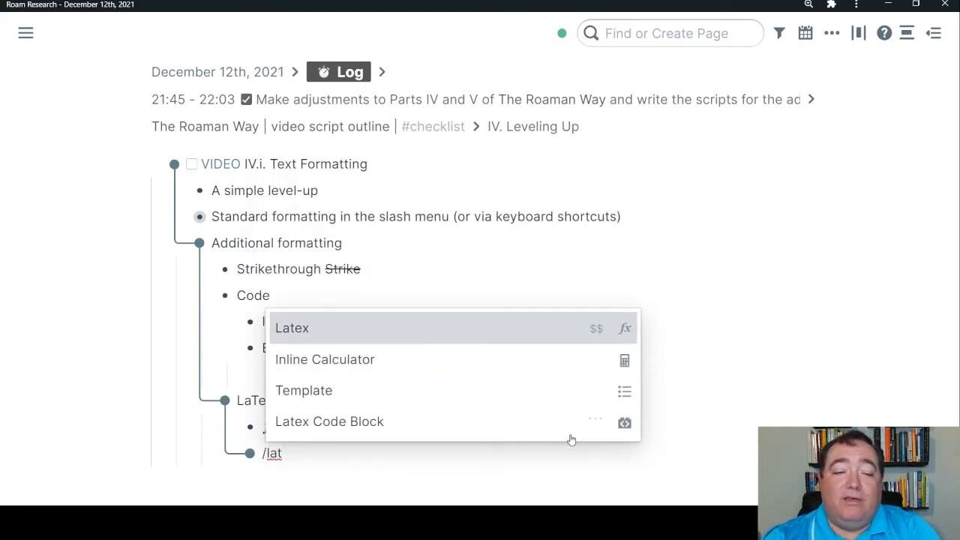
pyautogui.press('Return')
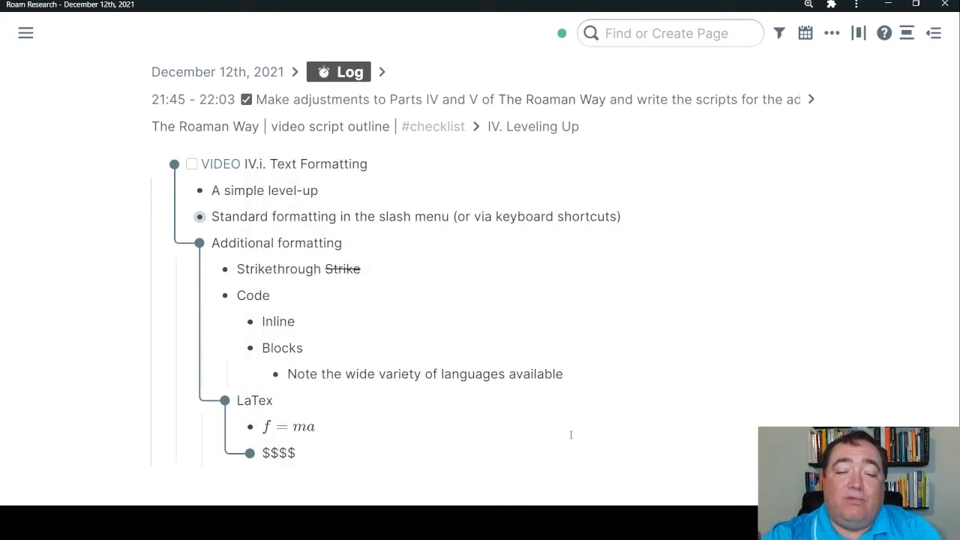
pyautogui.write('f = ma')
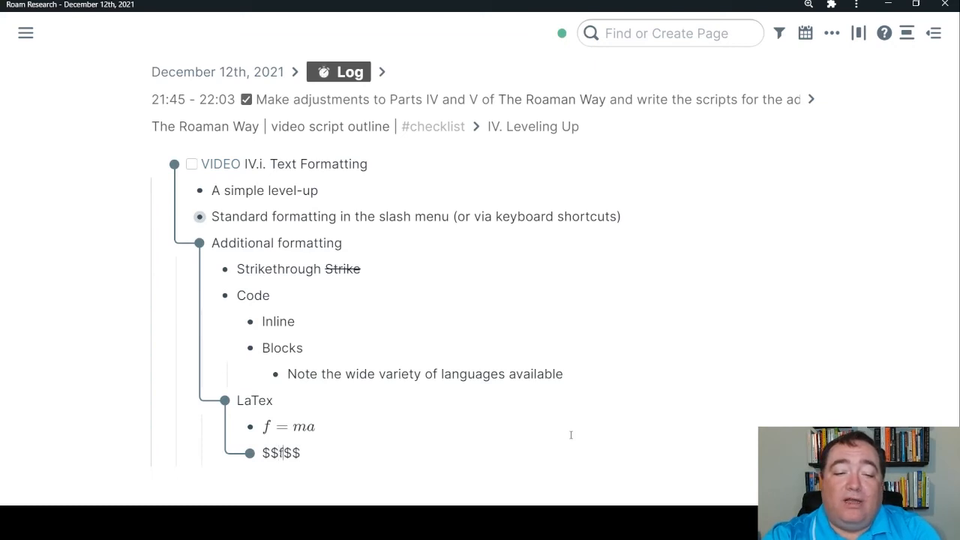
pyautogui.press('Escape')
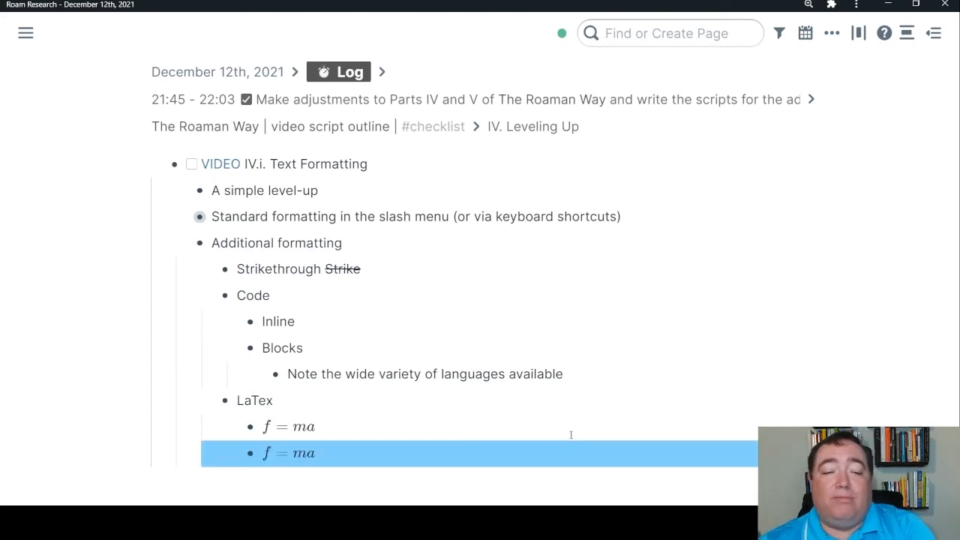
# Step: Replace the second f = ma formula with empty $$$$ LaTeX delimiters
pyautogui.click(410, 453)
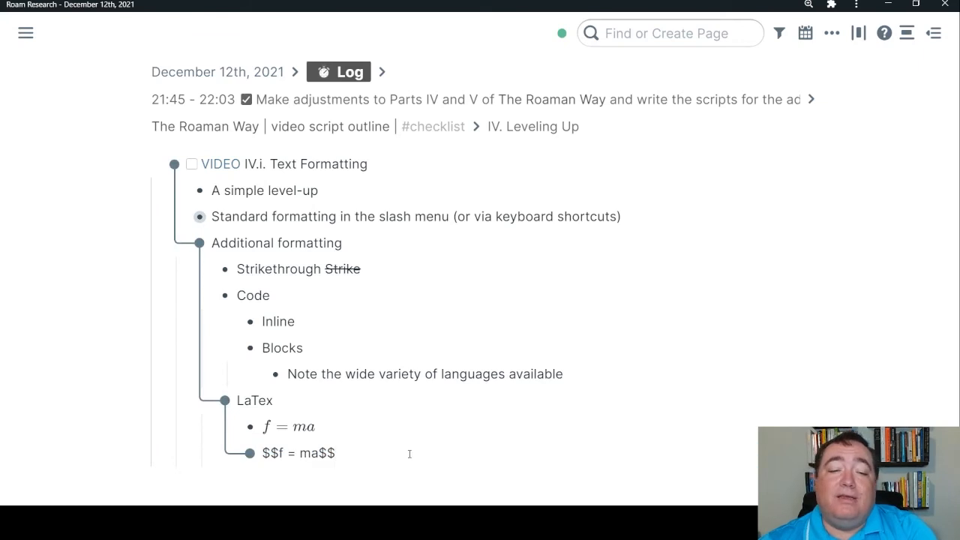
pyautogui.hotkey('ctrl', 'a')
pyautogui.press('BackSpace')
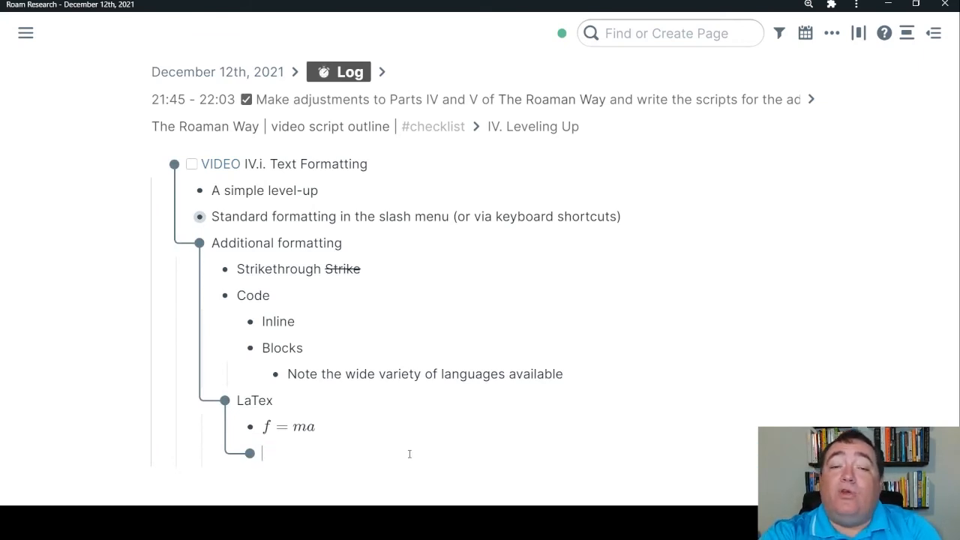
pyautogui.write('$$$$')
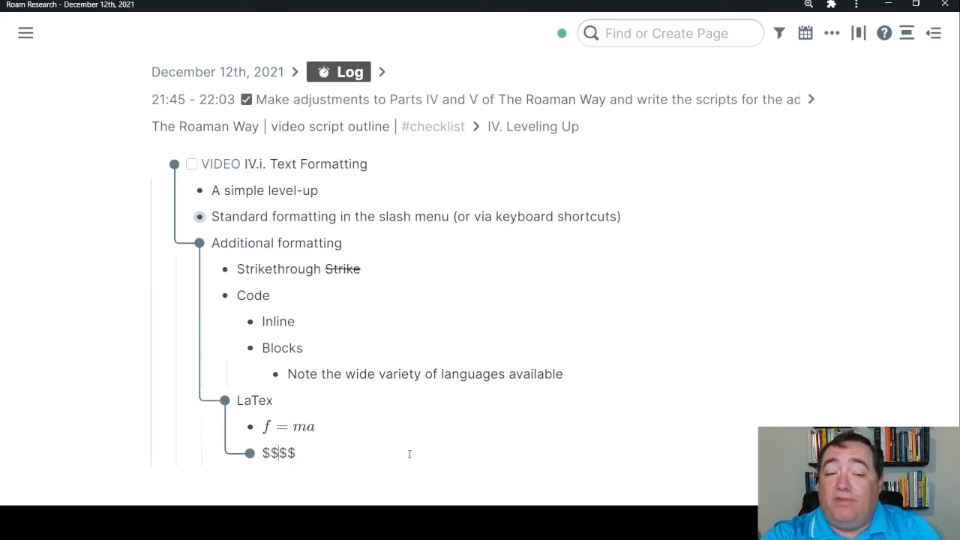
# Step: Remove the empty LaTeX delimiters and delete the extra block below the original formula
pyautogui.press('BackSpace')
pyautogui.press('BackSpace')
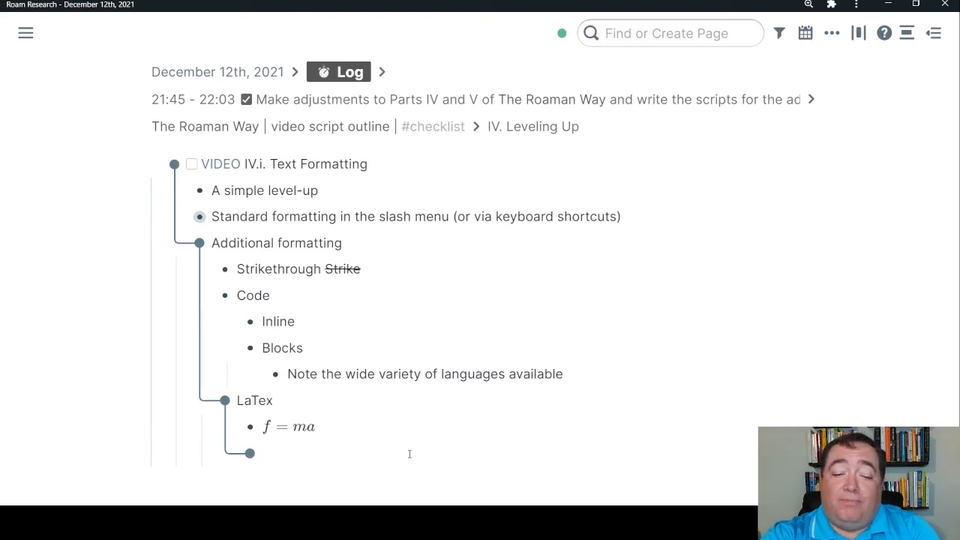
pyautogui.press('BackSpace')
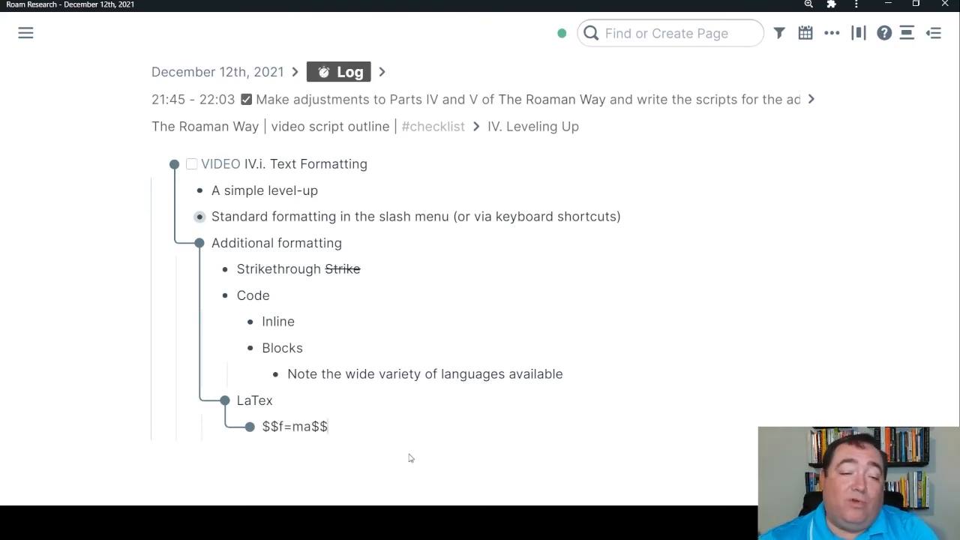
# Step: Wrap the word LaTex in its bullet with double dollar signs, and undo the wrapping to restore plain text
pyautogui.doubleClick(243, 397)
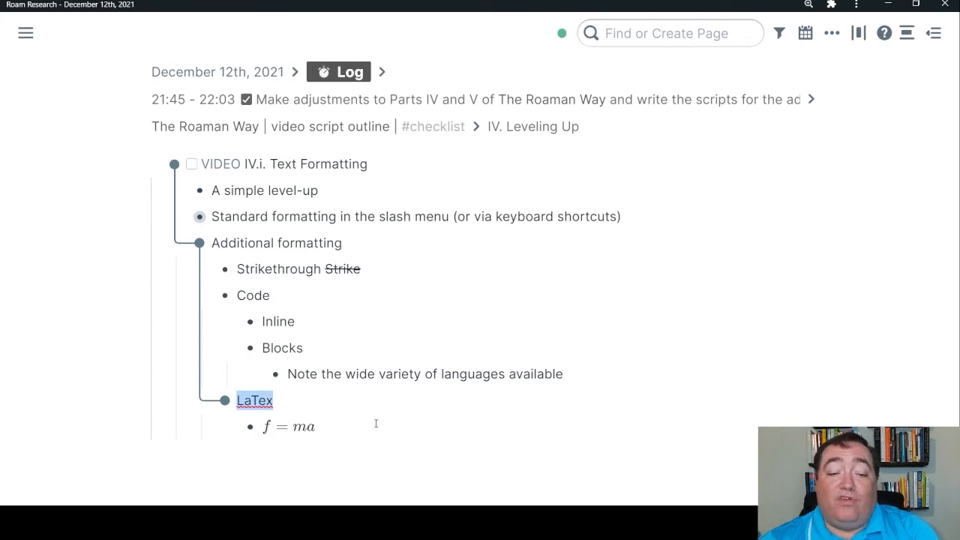
pyautogui.write('$$')
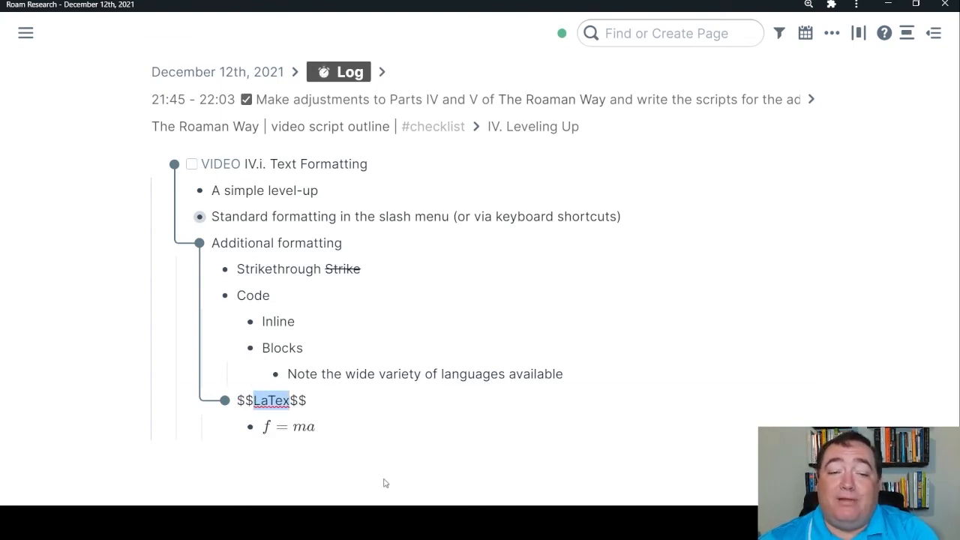
pyautogui.press('Escape')
pyautogui.press('Escape')
pyautogui.click(301, 410)
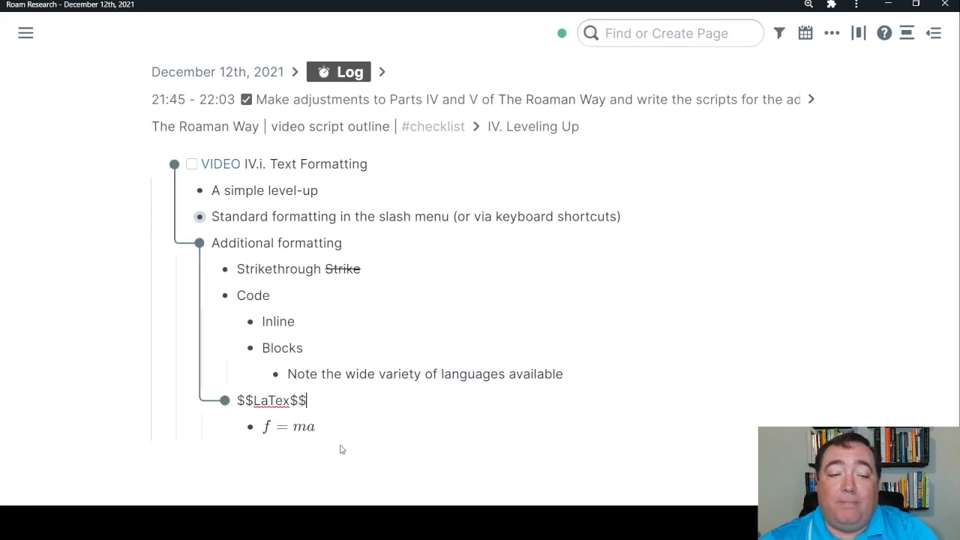
pyautogui.hotkey('ctrl', 'z')
pyautogui.click(320, 468)
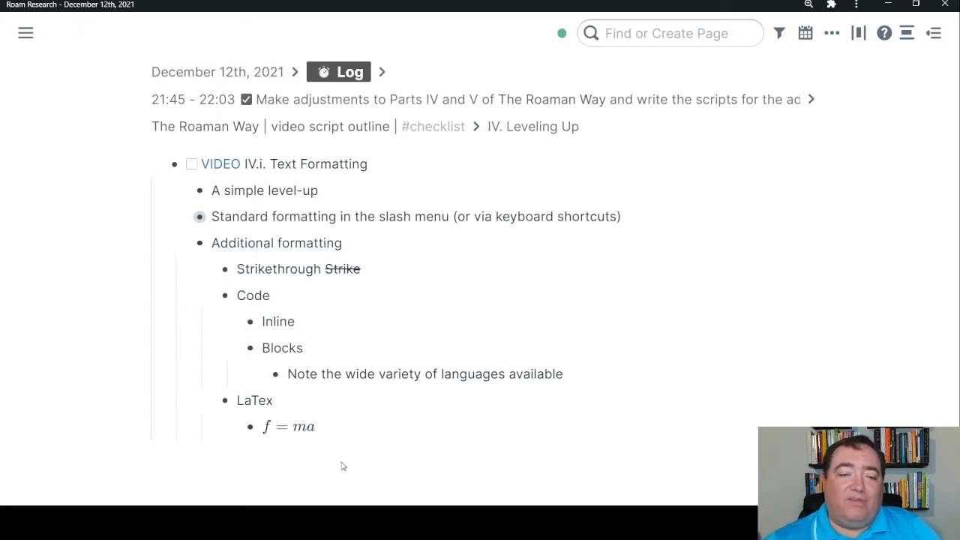
# Step: Look up the Latex slash command at the end of the LaTex block, and remove the command text without inserting anything
pyautogui.click(306, 402)
pyautogui.write('/la')
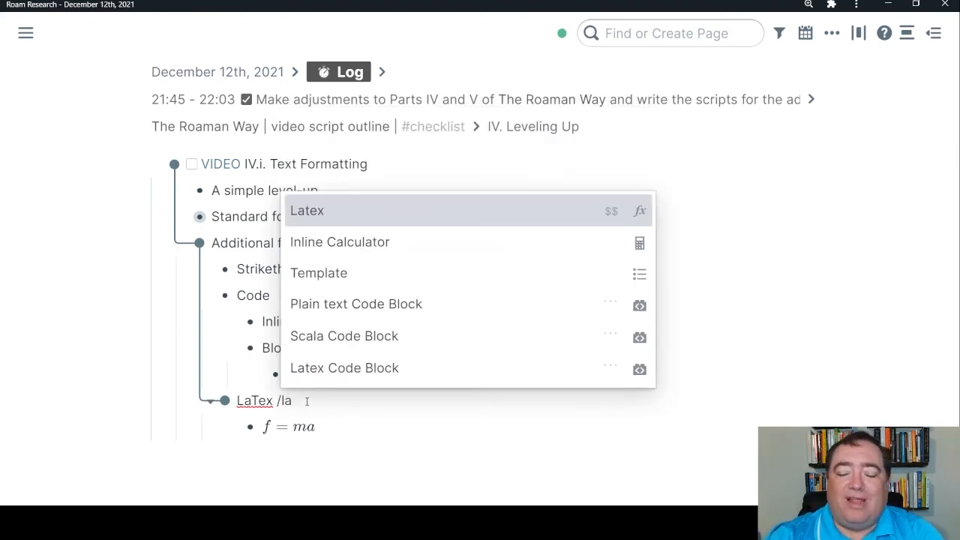
pyautogui.press('BackSpace')
pyautogui.press('BackSpace')
pyautogui.press('BackSpace')
pyautogui.press('BackSpace')
pyautogui.press('Escape')
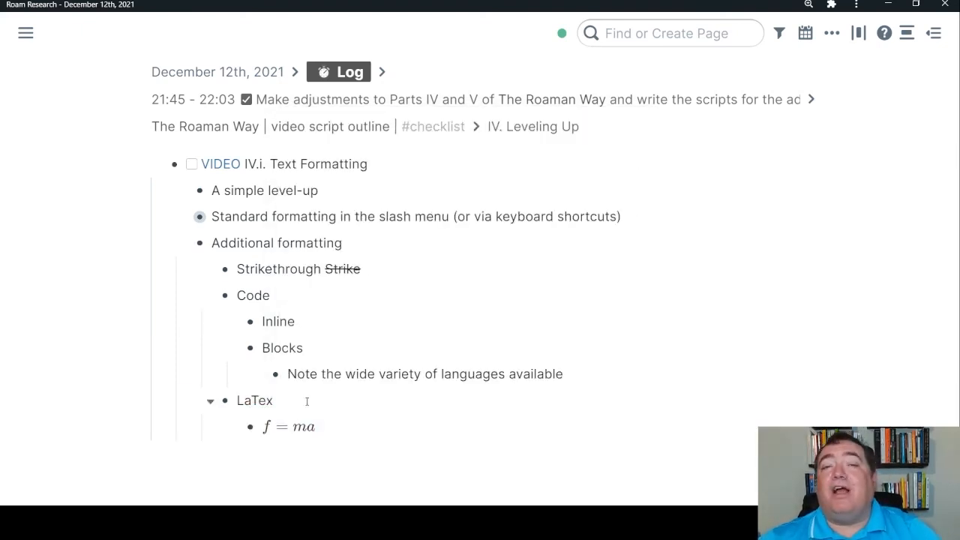